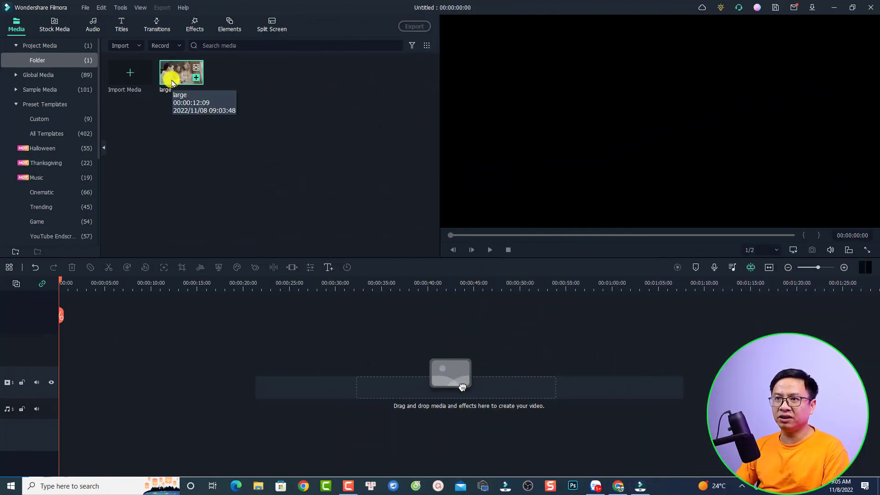
- Place the 'large' clip on video track 1 and zoom the timeline to fit it
drag(172, 82, 64, 406)
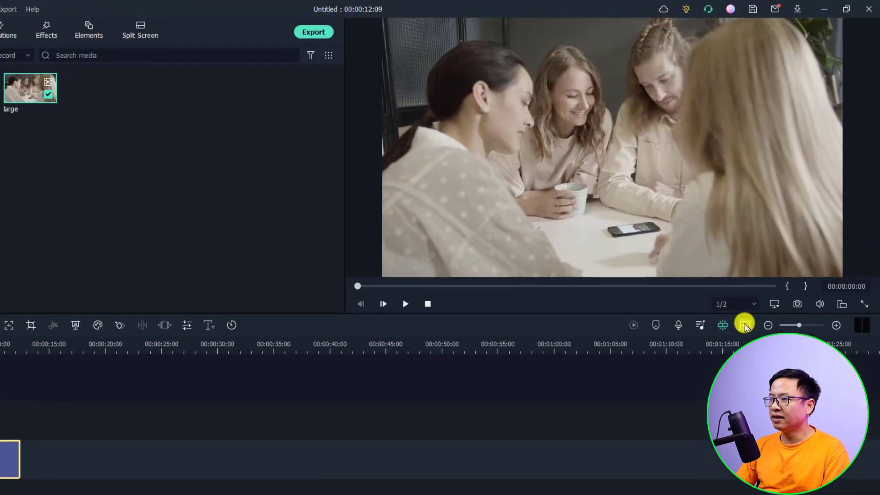
click(769, 267)
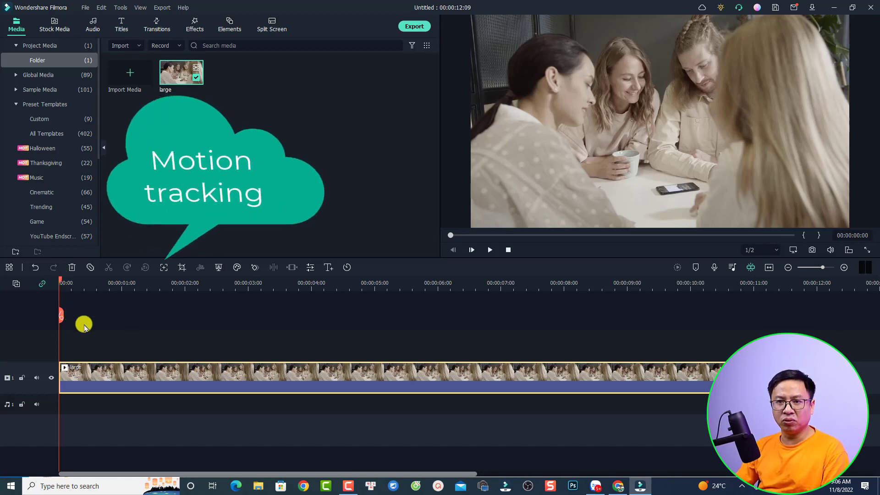
- Motion-track the left woman's face and add a mosaic that follows the tracked area
click(163, 267)
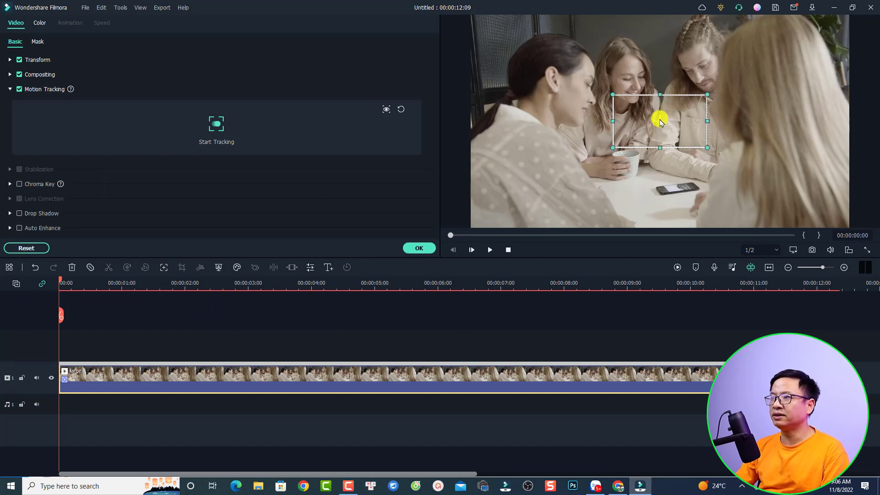
drag(660, 121, 570, 95)
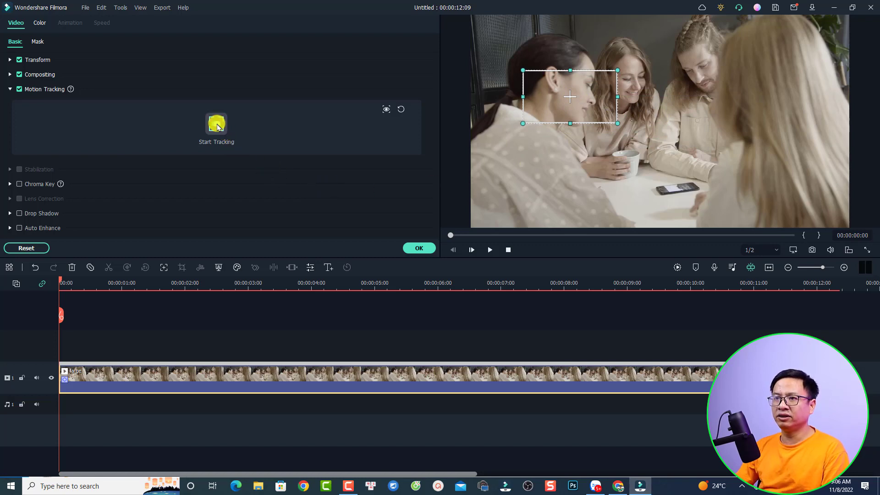
click(216, 124)
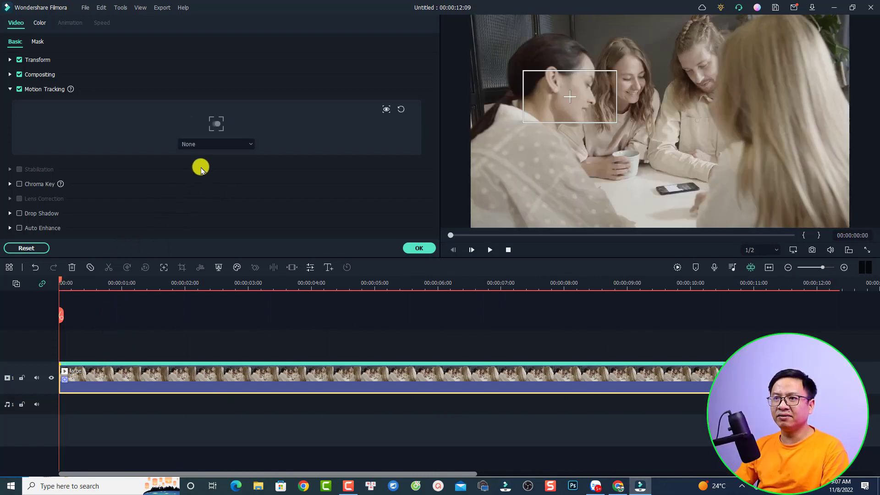
click(250, 145)
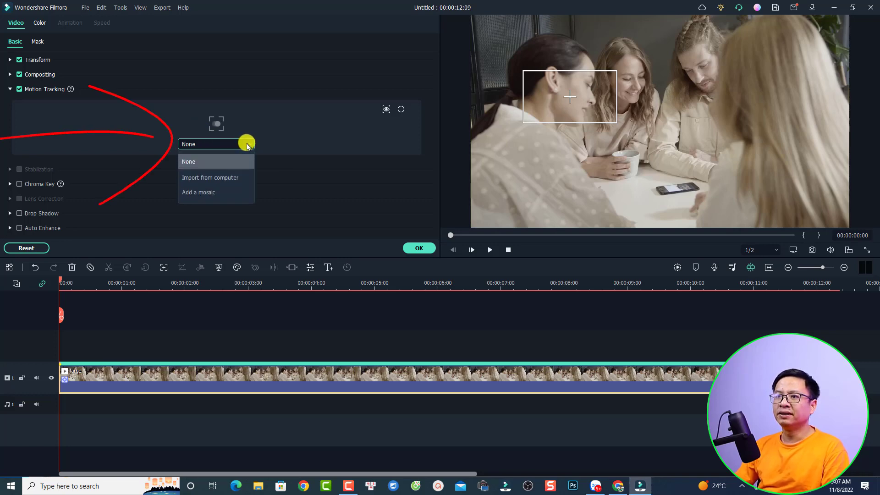
click(214, 192)
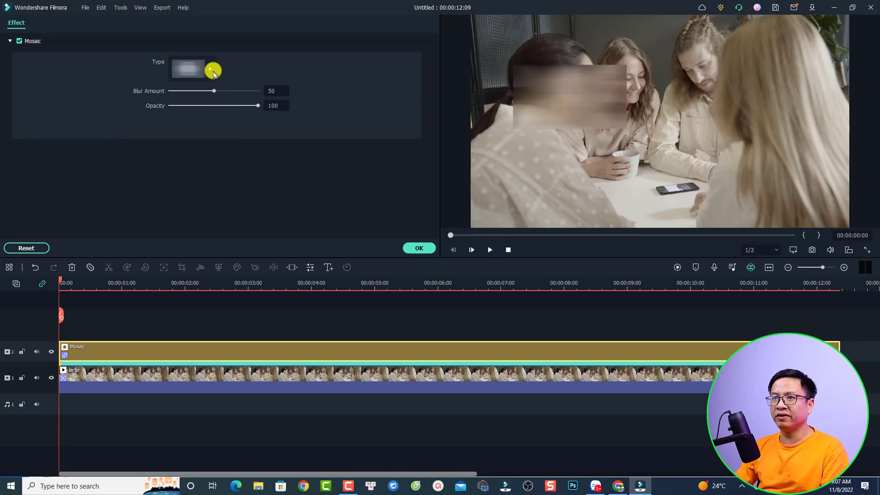
- Switch the mosaic to the pixelated style, drag it over the left woman's face, and confirm
click(209, 71)
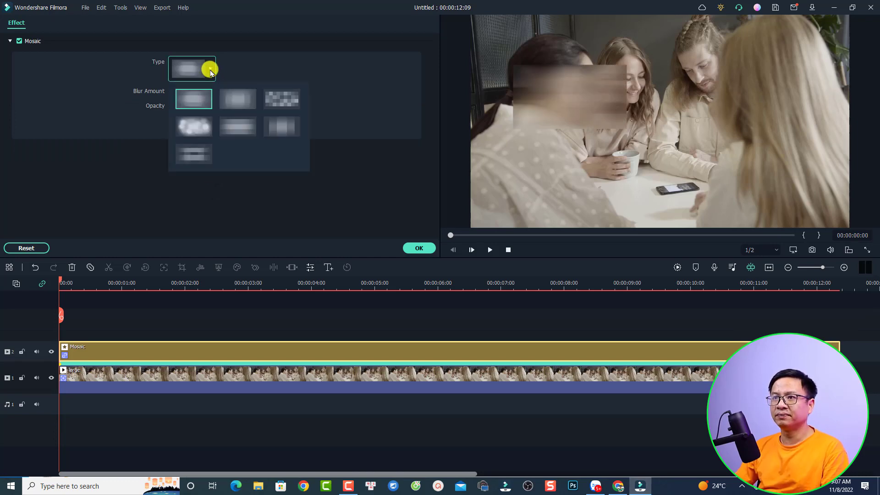
click(272, 100)
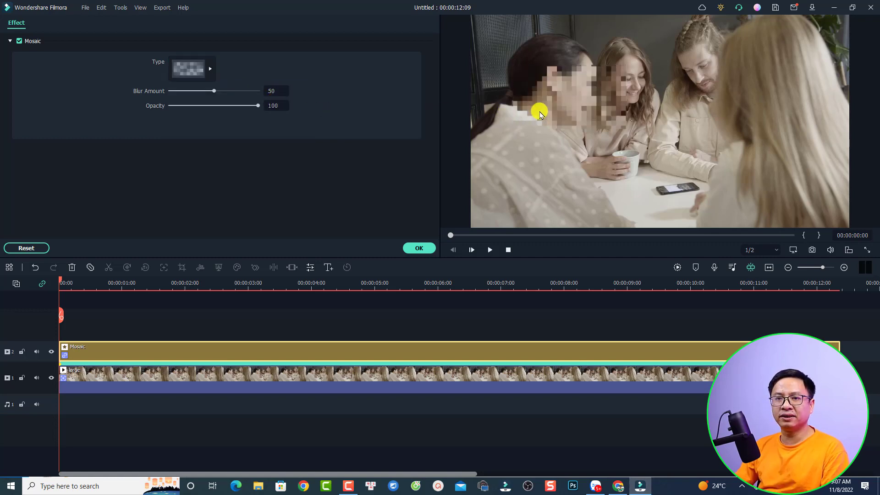
mouse_move(547, 113)
mouse_down()
mouse_move(531, 89)
mouse_move(549, 126)
mouse_up()
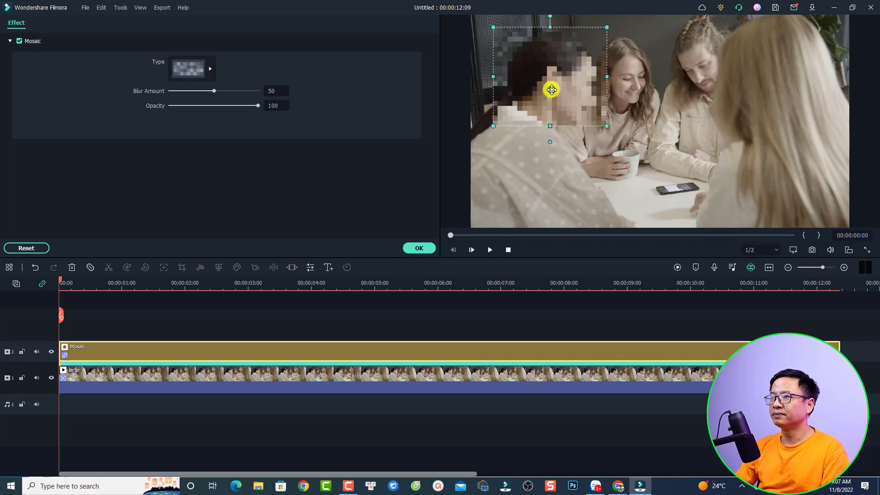
drag(551, 89, 551, 97)
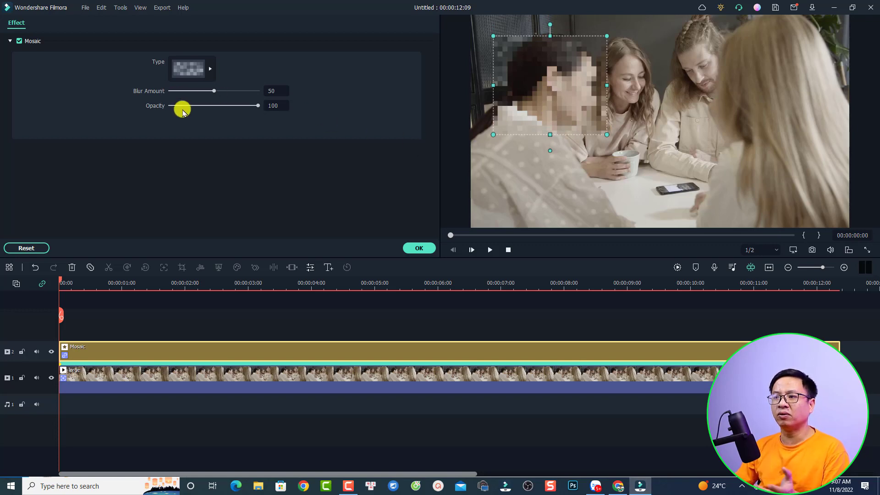
click(418, 248)
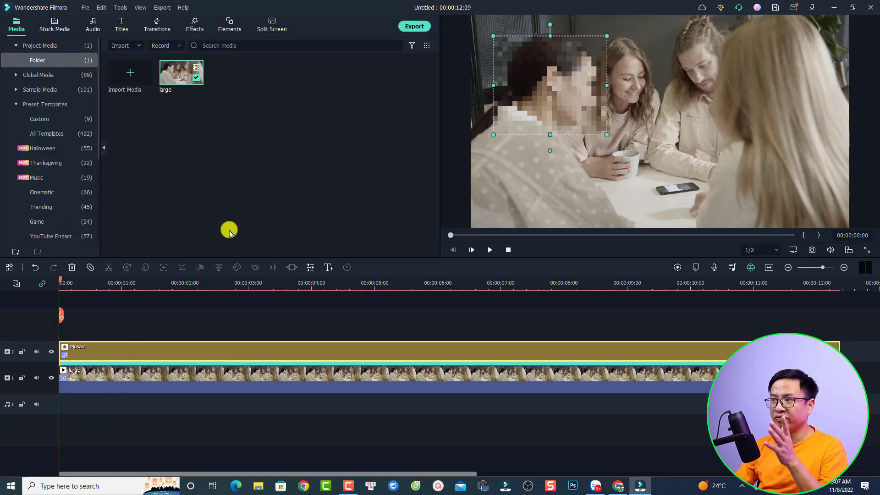
- Play the video to check the tracked mosaic, then return the playhead to the start
key(space)
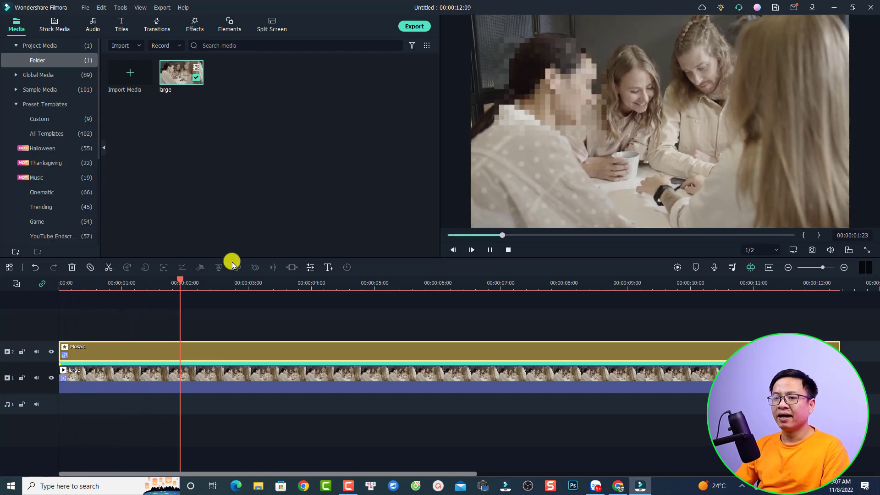
key(space)
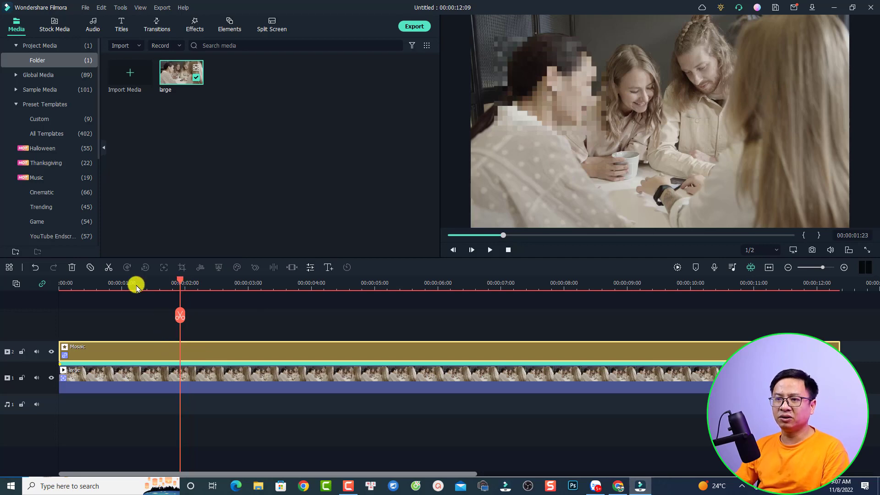
click(61, 285)
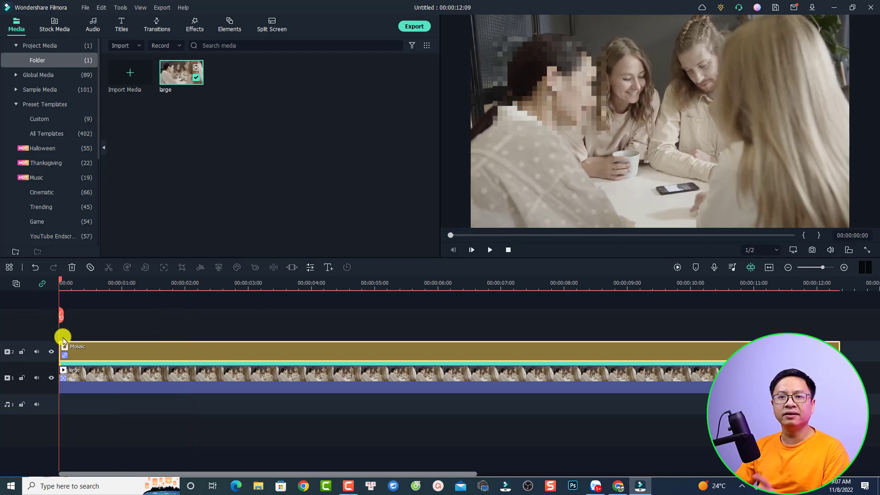
- Add an empty video track above the mosaic track and select the large clip on track 1
click(17, 285)
click(27, 296)
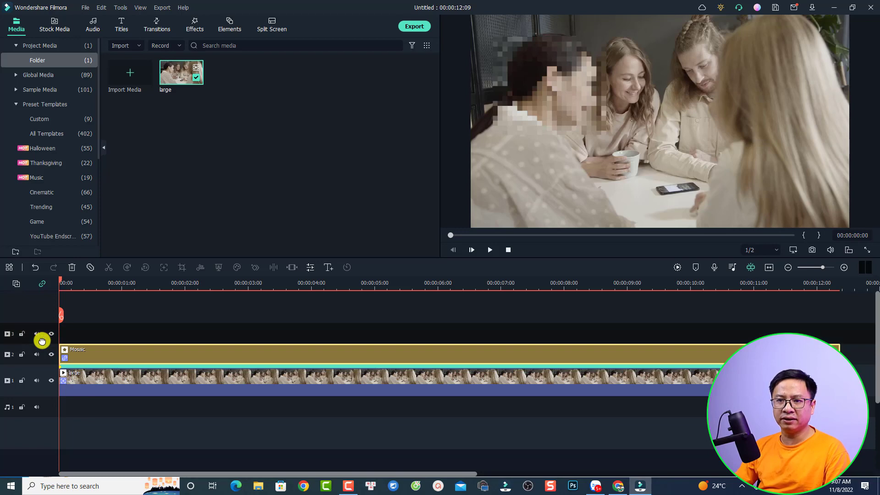
click(93, 382)
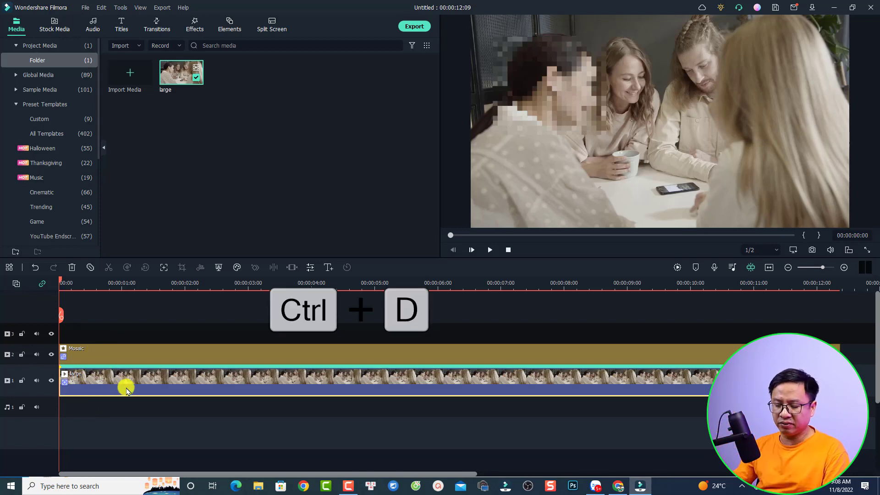
- Duplicate the large clip onto the third track and reset motion tracking on the copy
key(ctrl+d)
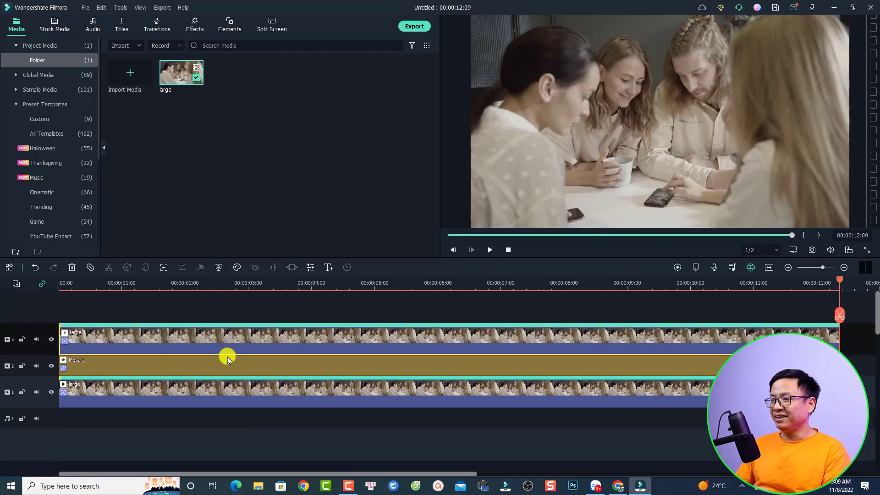
click(60, 284)
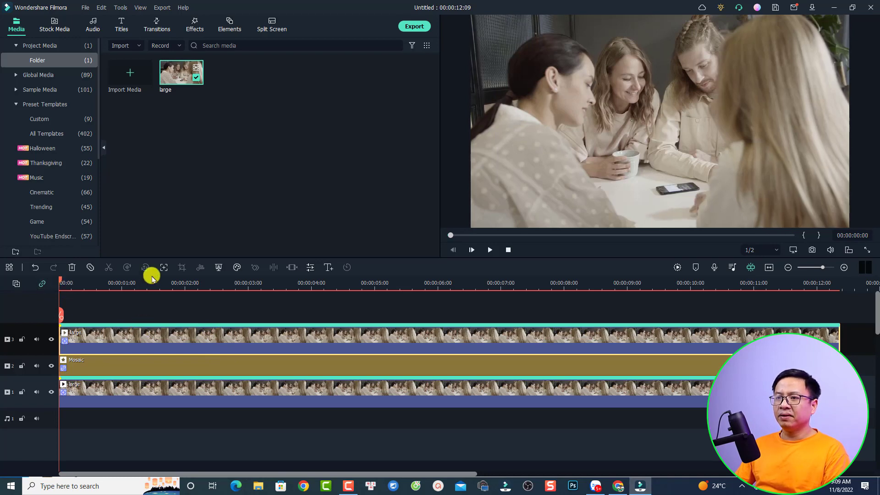
click(163, 267)
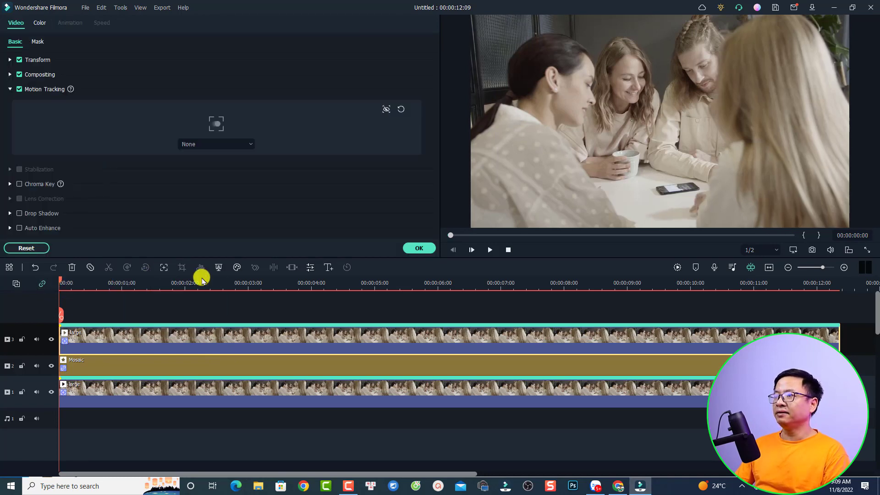
click(399, 111)
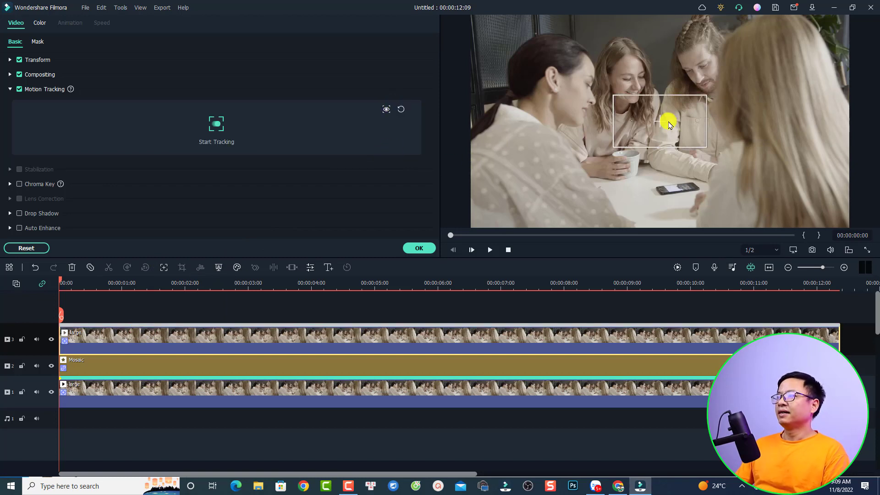
- Track the middle woman's face and attach a mosaic that follows it
drag(662, 125, 593, 77)
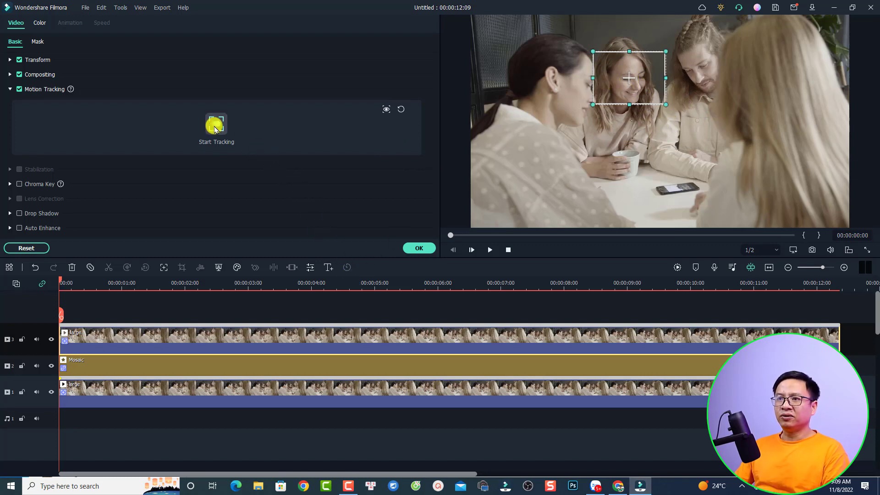
click(215, 128)
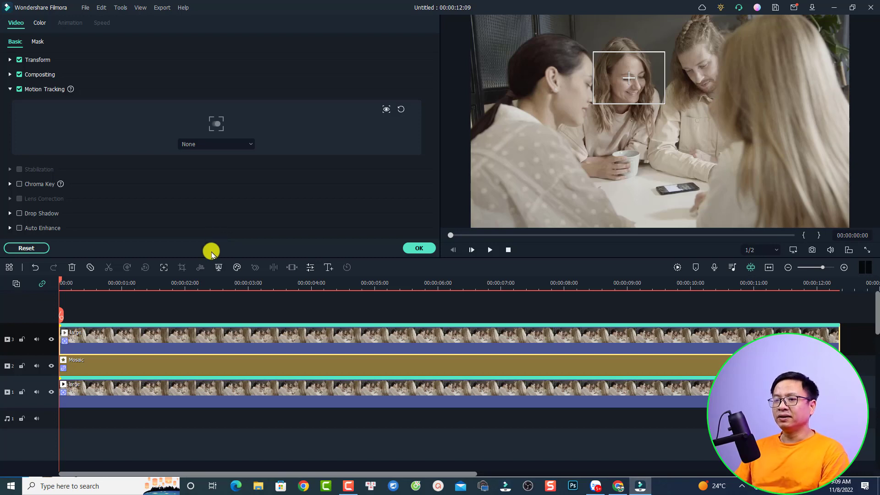
click(247, 144)
click(212, 193)
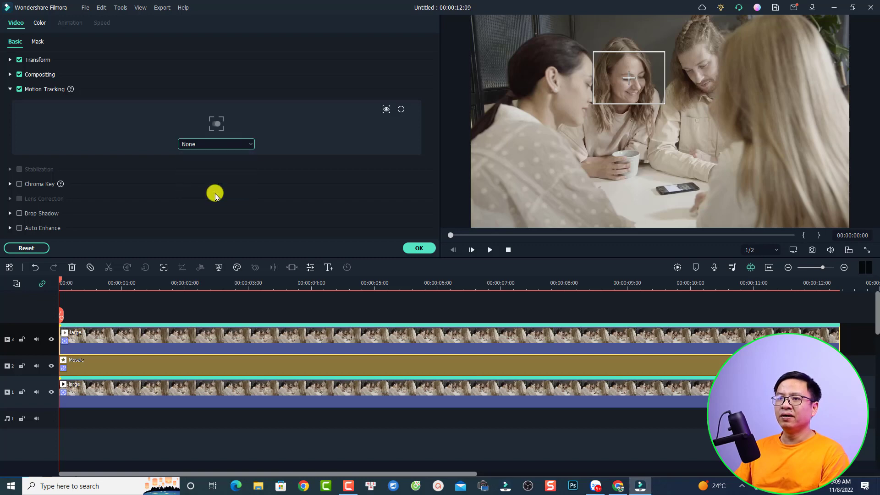
- Give the middle face's mosaic a different blur style, resize it over the head, and preview playback
click(210, 71)
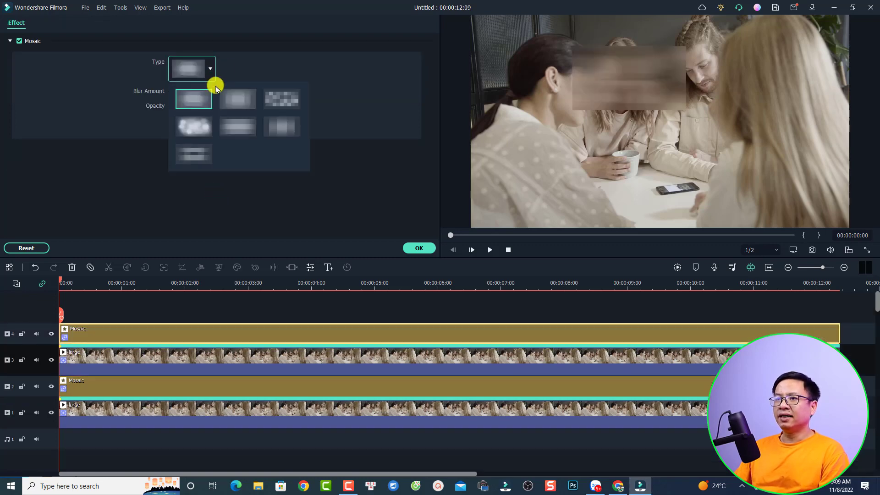
click(199, 139)
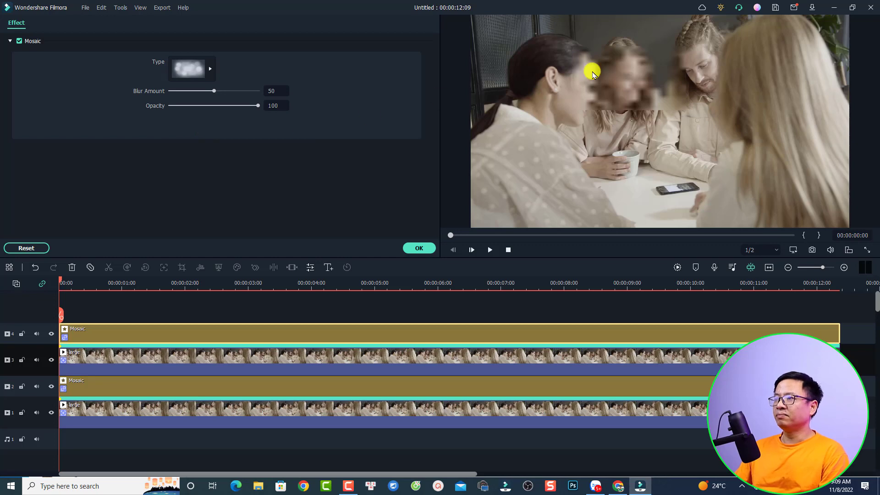
click(645, 98)
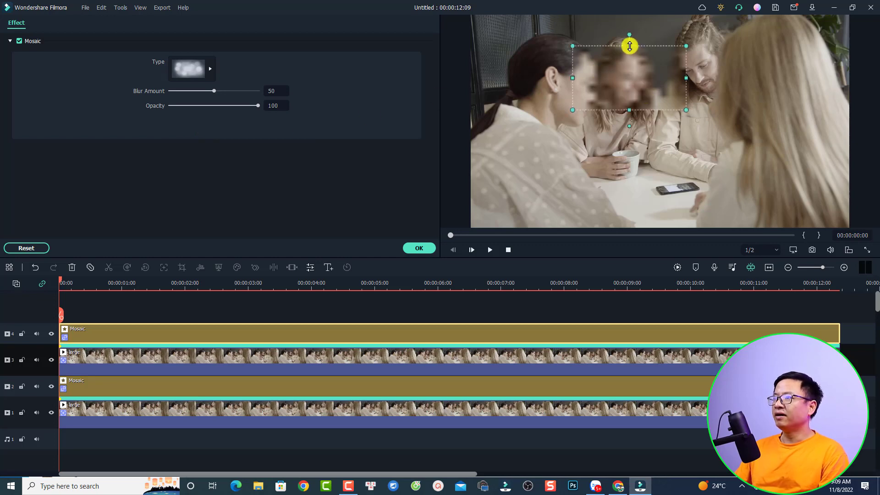
drag(630, 46, 629, 41)
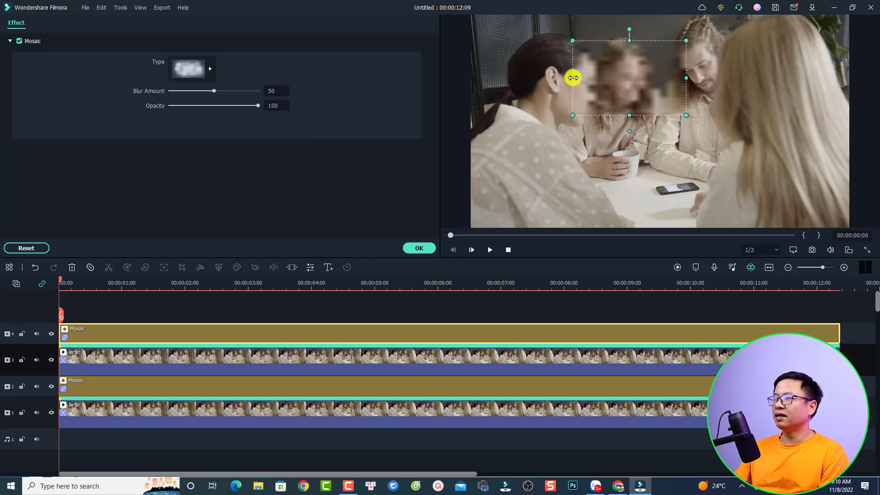
drag(572, 78, 595, 81)
click(151, 306)
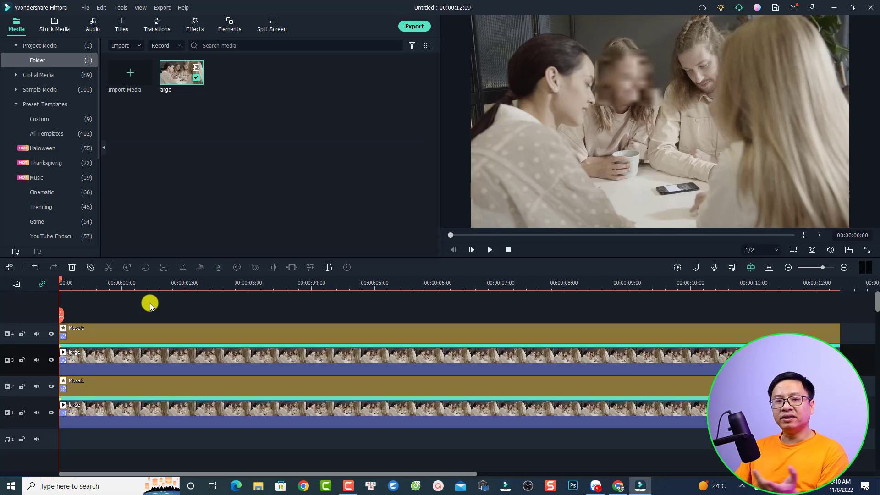
key(space)
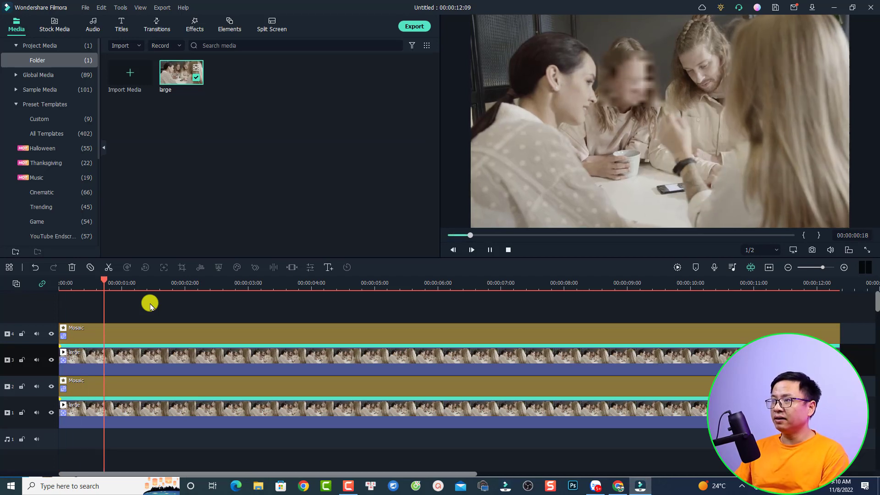
key(space)
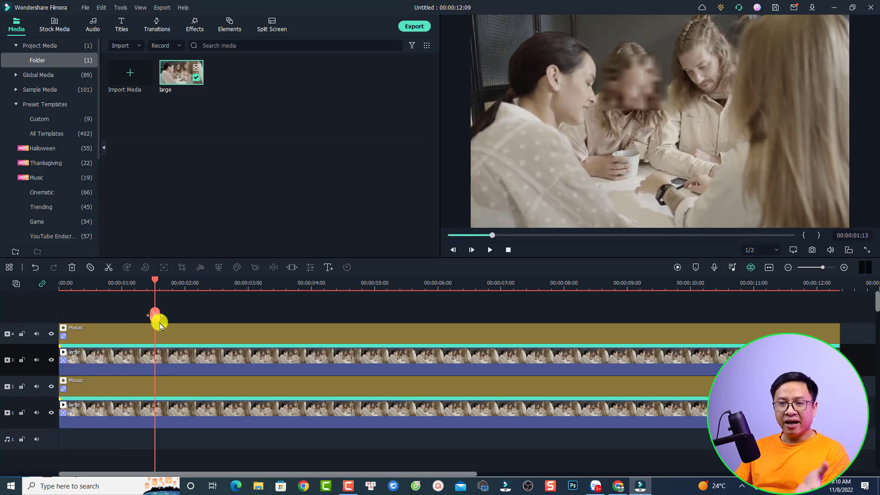
- Add a new top video track and paste a copy of the track 3 'large' clip onto it
click(16, 285)
click(28, 296)
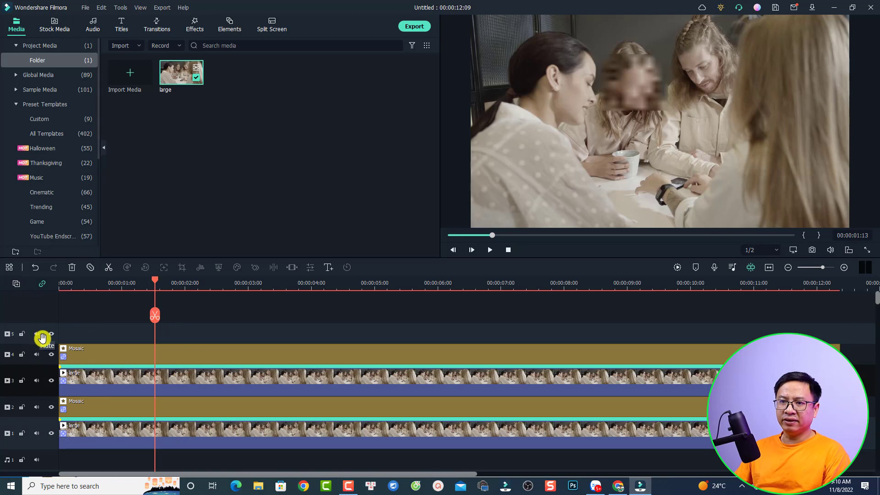
click(119, 381)
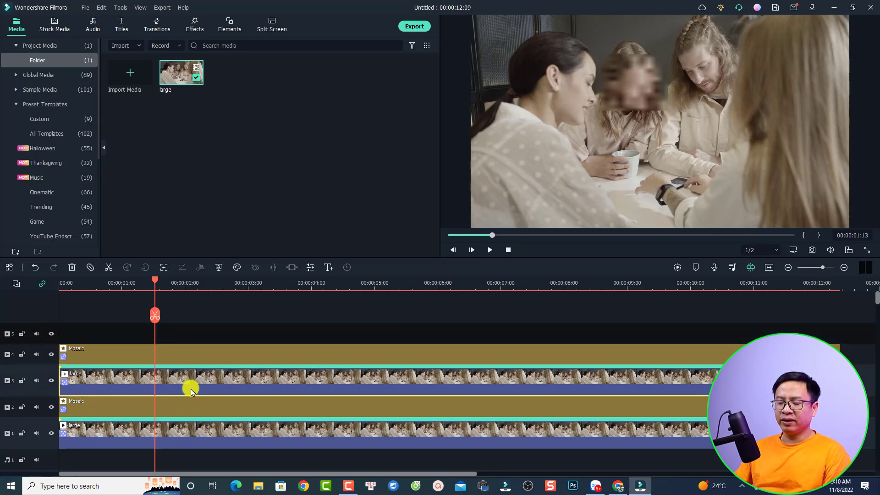
key(ctrl+c)
key(ctrl+v)
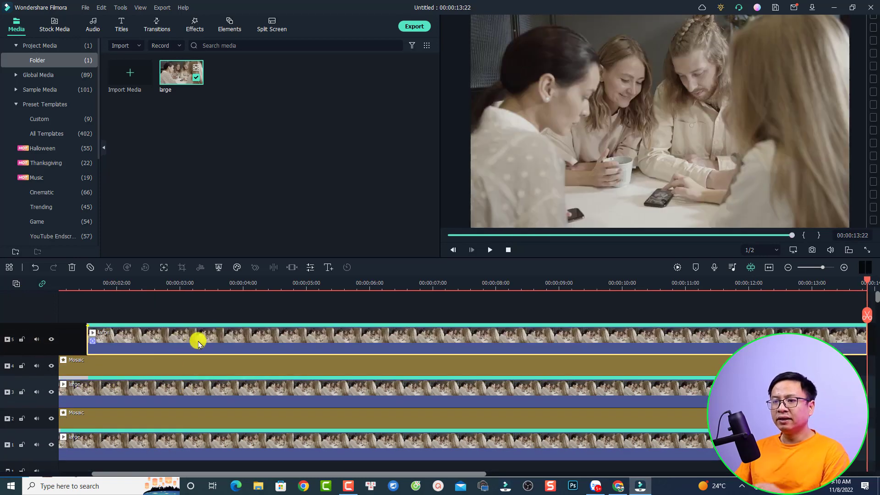
- Align the track 5 clip copy to 0:00 and open its Video settings
drag(193, 339, 124, 338)
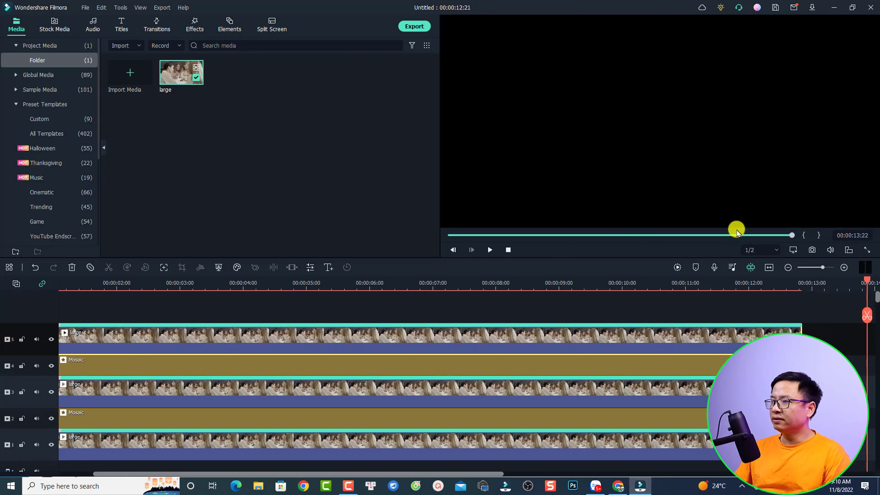
click(768, 268)
drag(281, 344, 228, 338)
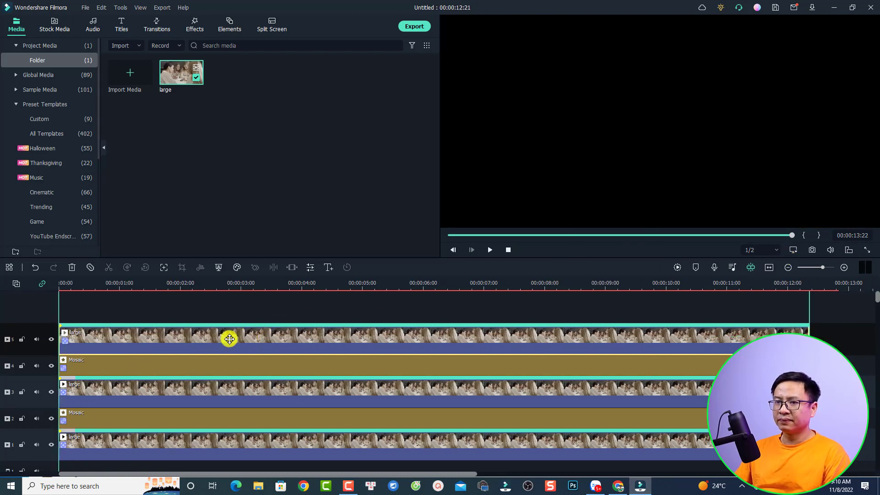
click(73, 285)
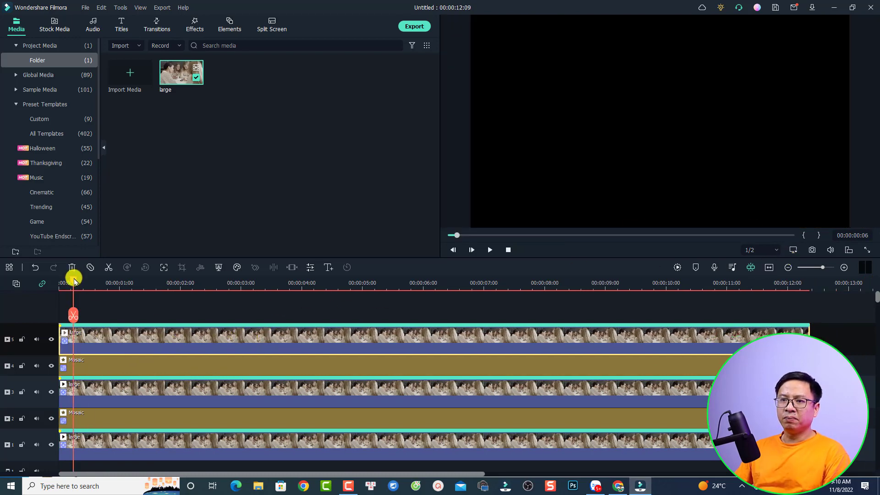
drag(73, 280, 47, 285)
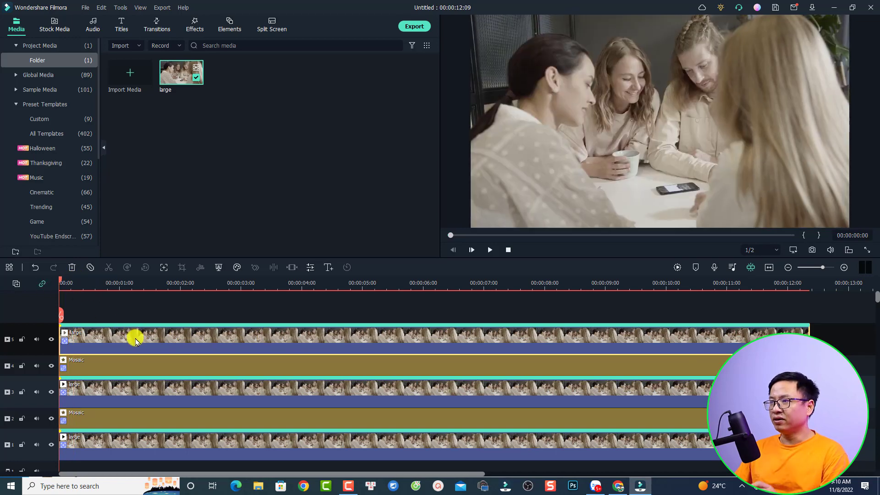
double_click(135, 342)
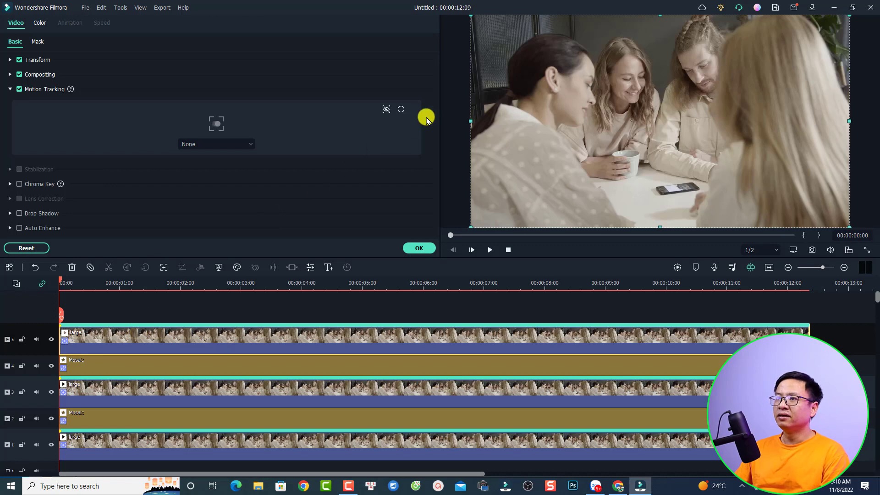
- Motion-track the long-haired man's face, undoing an accidental clip move, and attach a mosaic
click(401, 110)
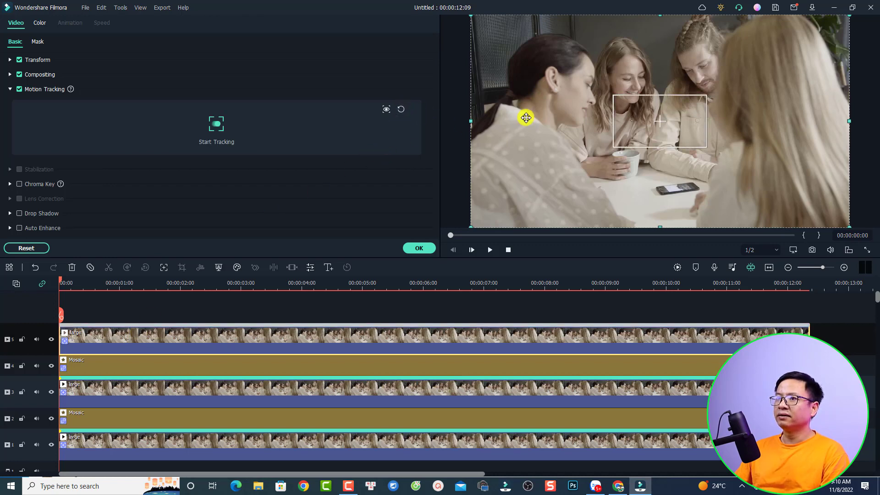
drag(654, 124, 695, 71)
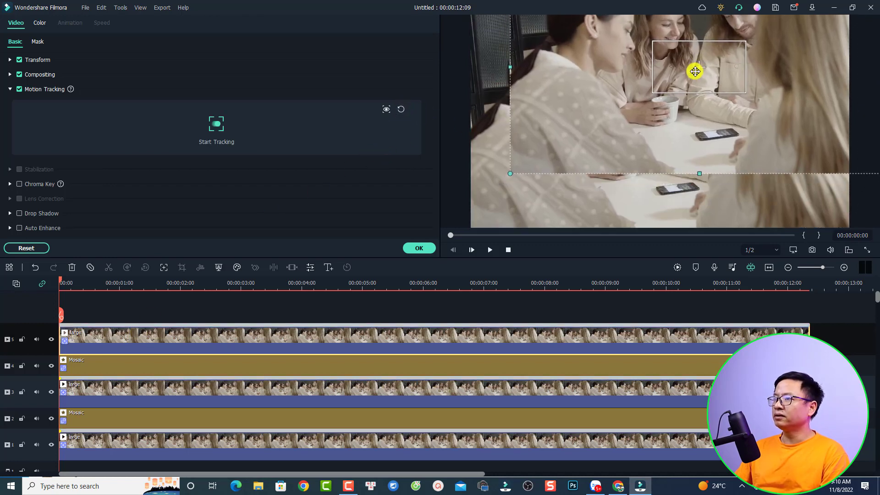
key(ctrl+z)
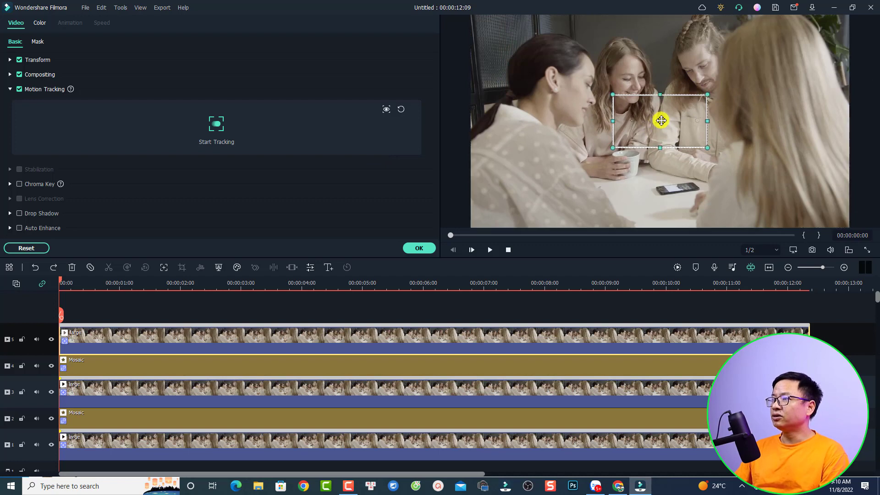
drag(660, 118, 699, 60)
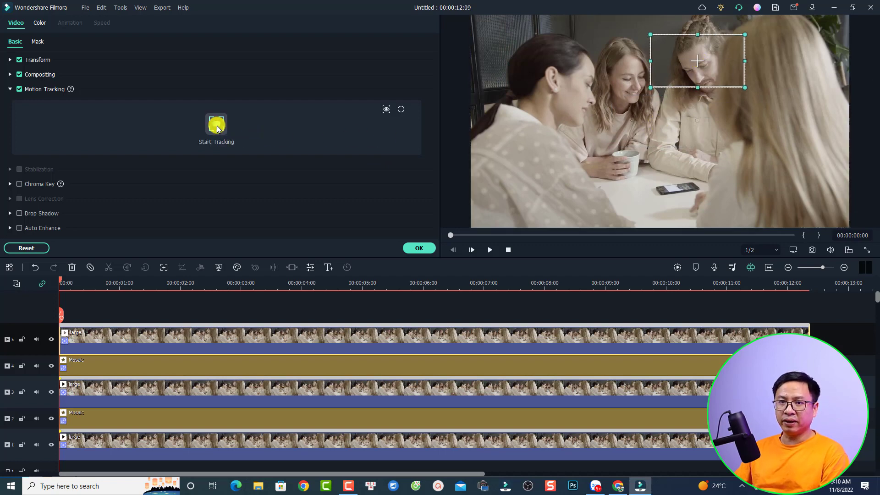
click(217, 128)
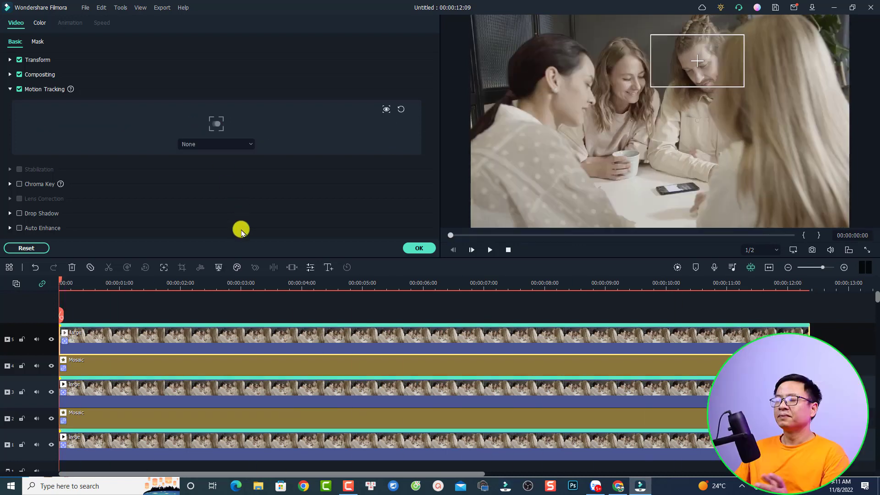
click(248, 146)
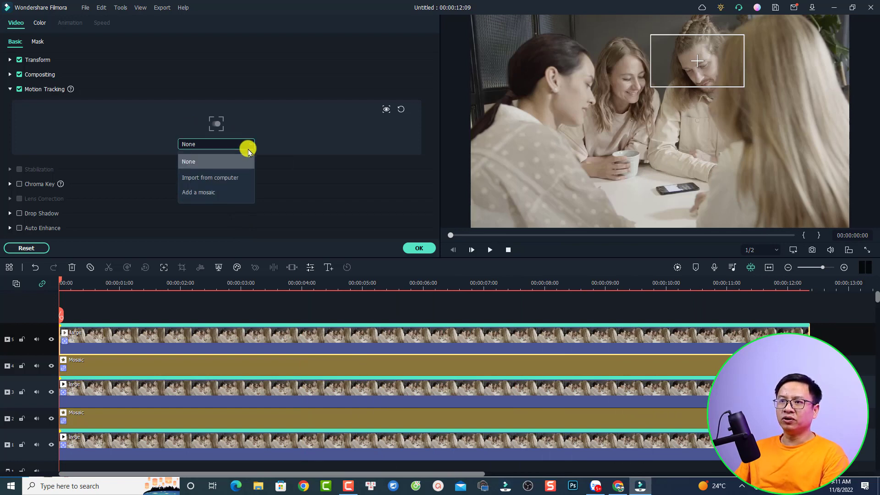
click(210, 192)
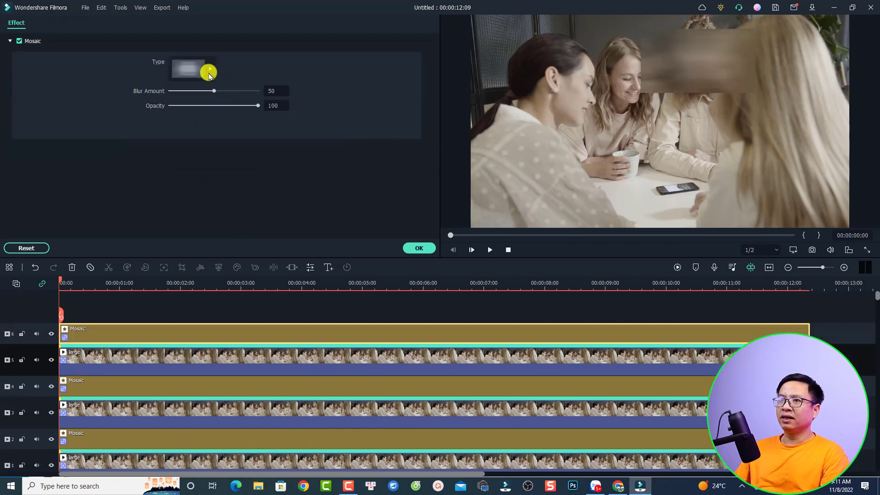
- Switch the man's mosaic to the vertical-stripe style, narrow it to his face, and confirm
click(209, 70)
click(269, 127)
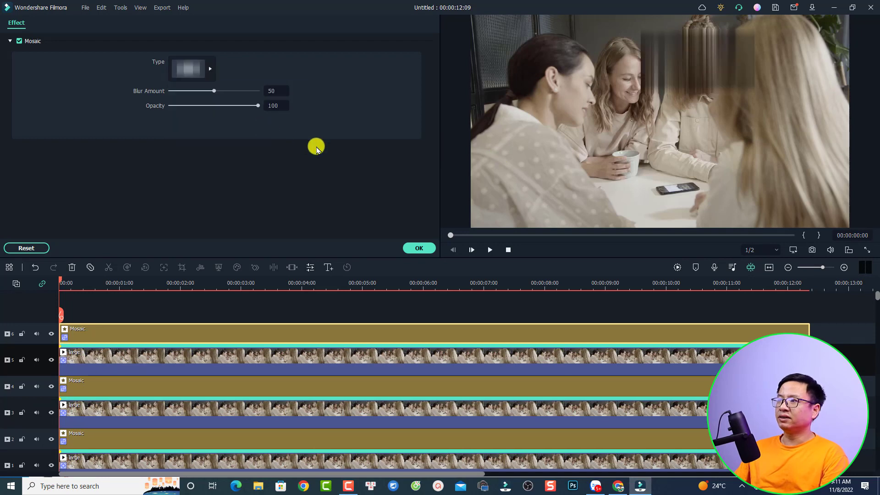
click(648, 65)
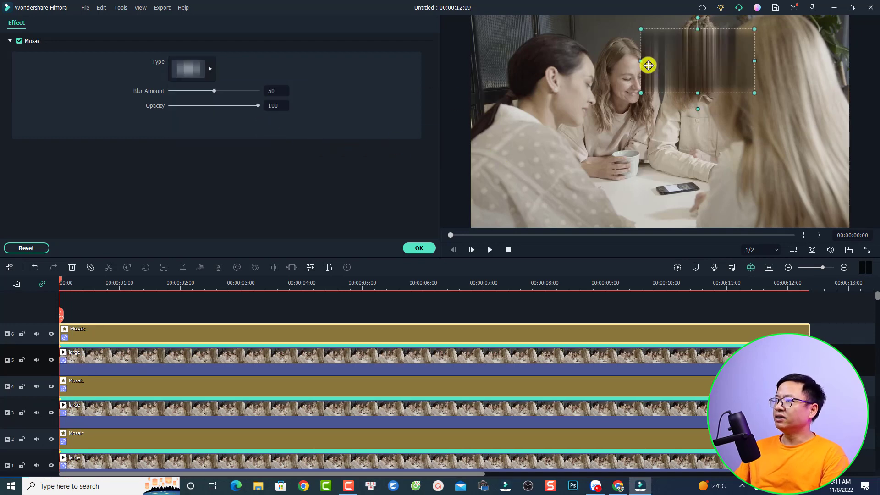
drag(641, 61, 666, 70)
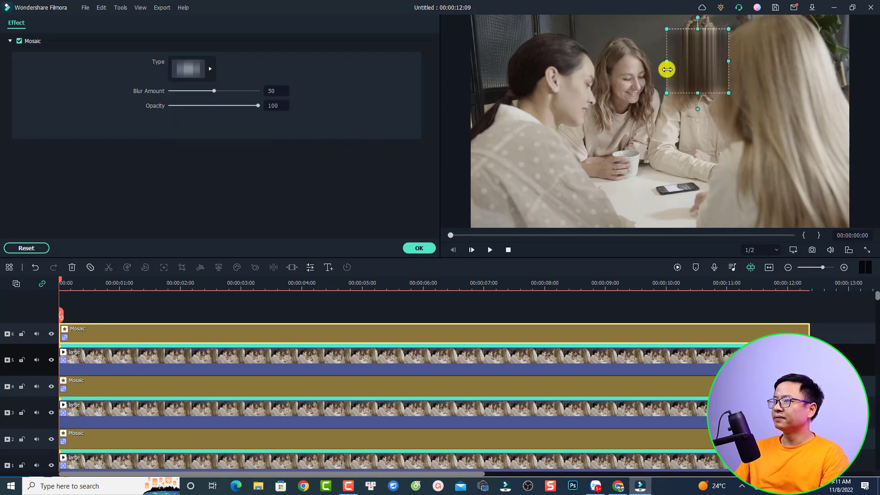
click(417, 249)
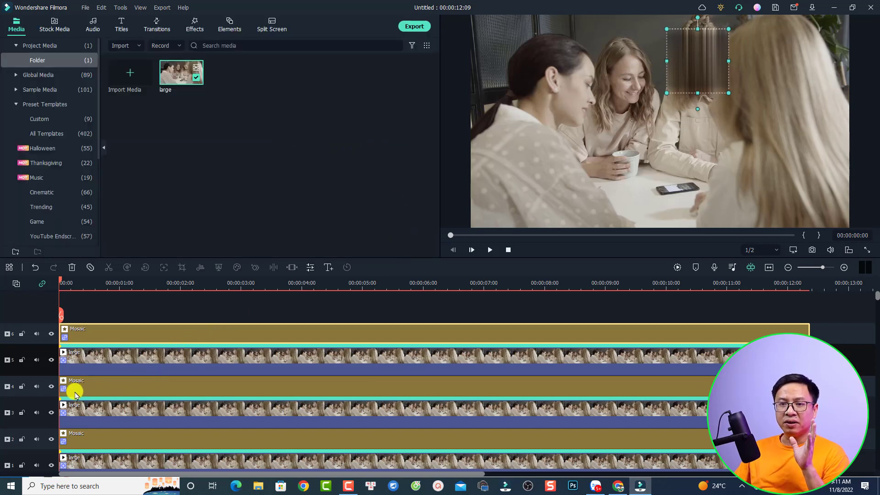
- Hide tracks 5 and 3 and play back to review all three face mosaics
scroll(98, 374, down, 1)
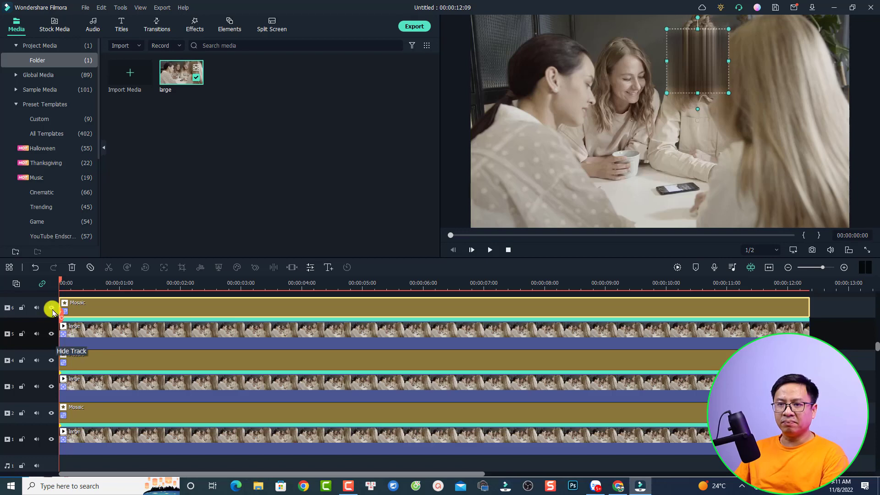
click(50, 334)
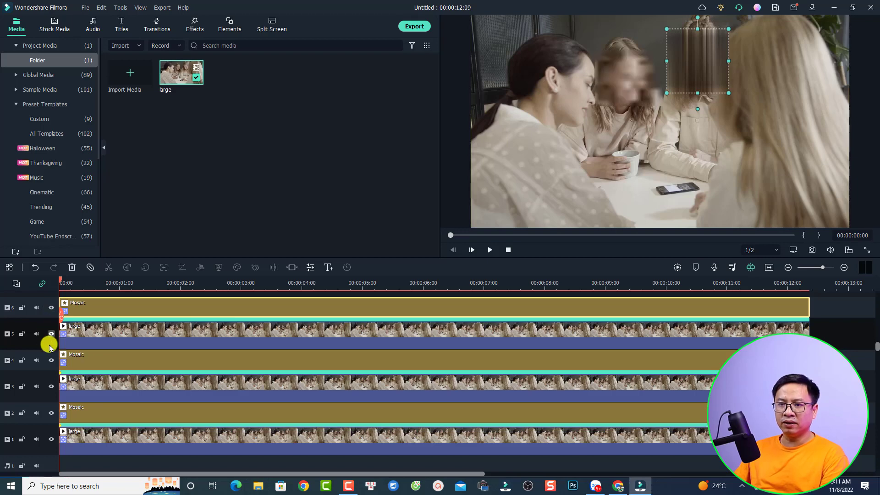
click(50, 386)
scroll(129, 331, up, 1)
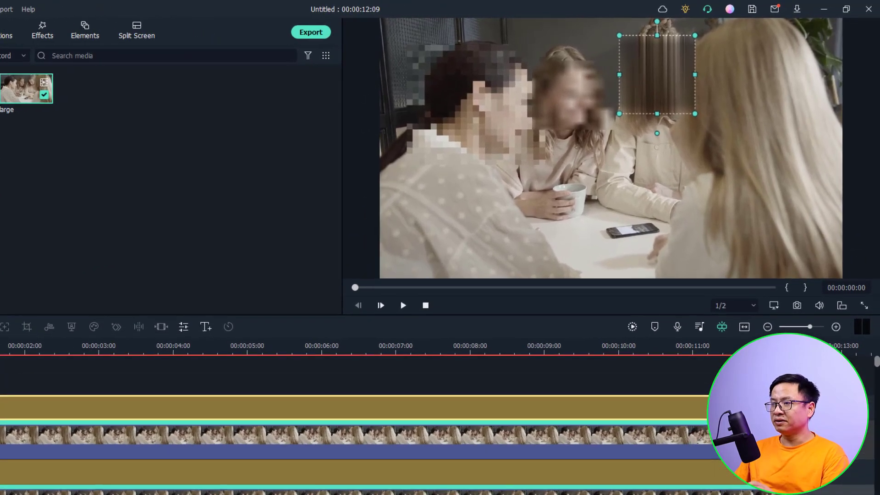
key(space)
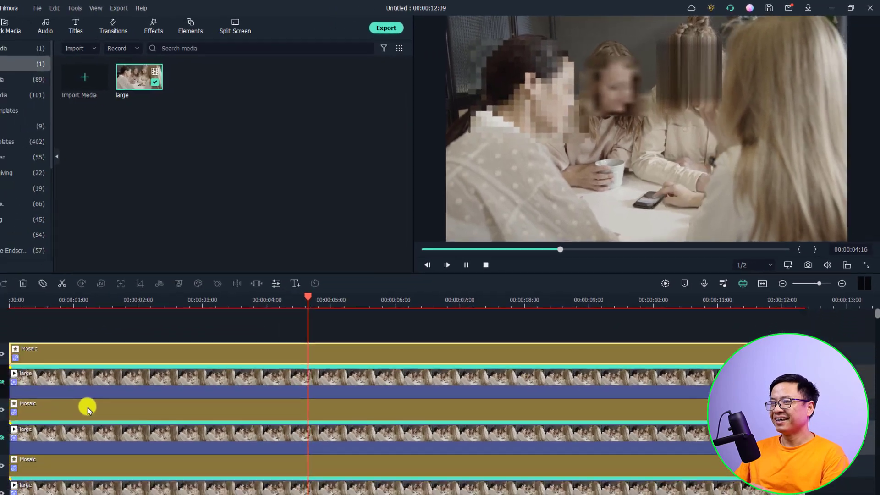
key(space)
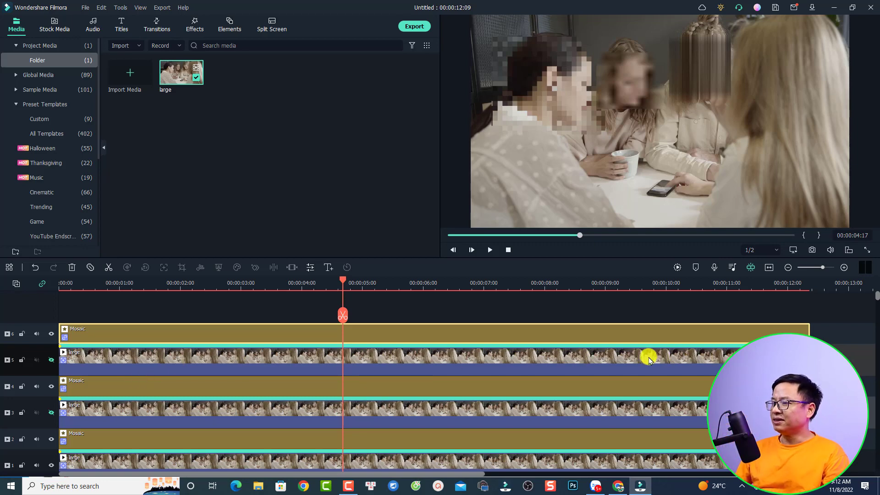
scroll(648, 357, down, 1)
scroll(526, 372, down, 1)
- Paste a copy of the track 2 Mosaic clip at about 00:00:16:10 and drag it toward track 3
click(333, 464)
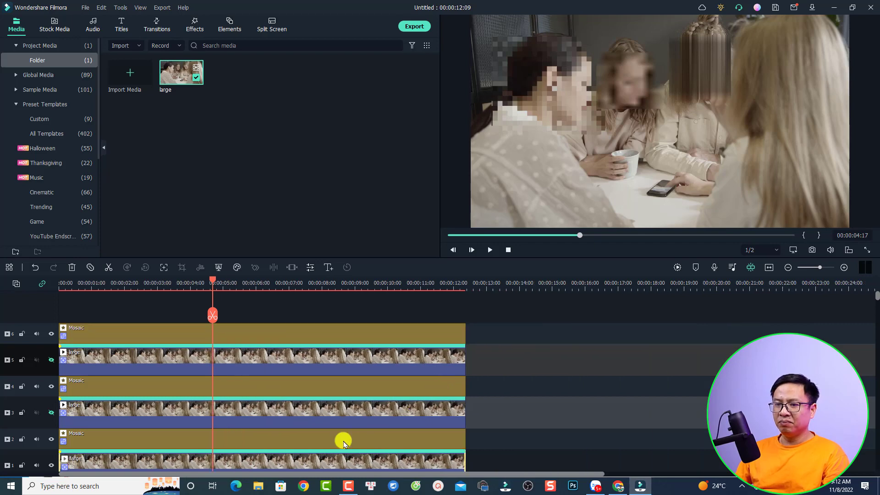
scroll(343, 440, down, 2)
click(516, 285)
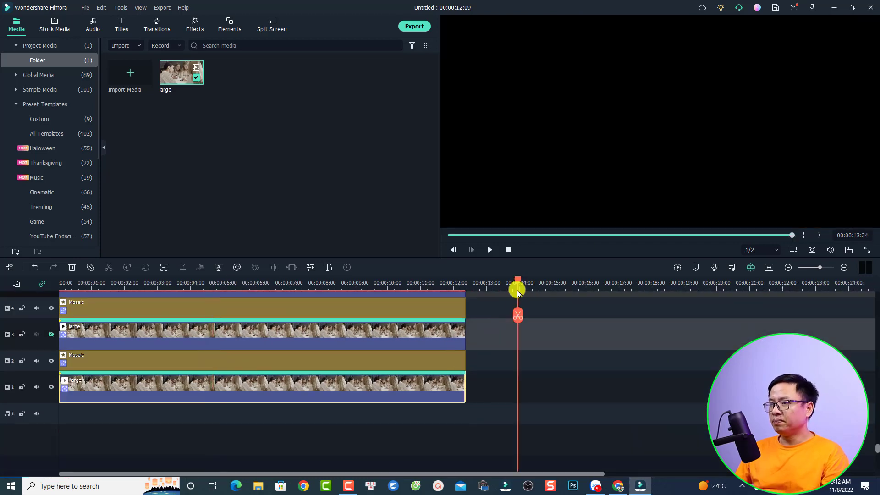
scroll(535, 318, up, 2)
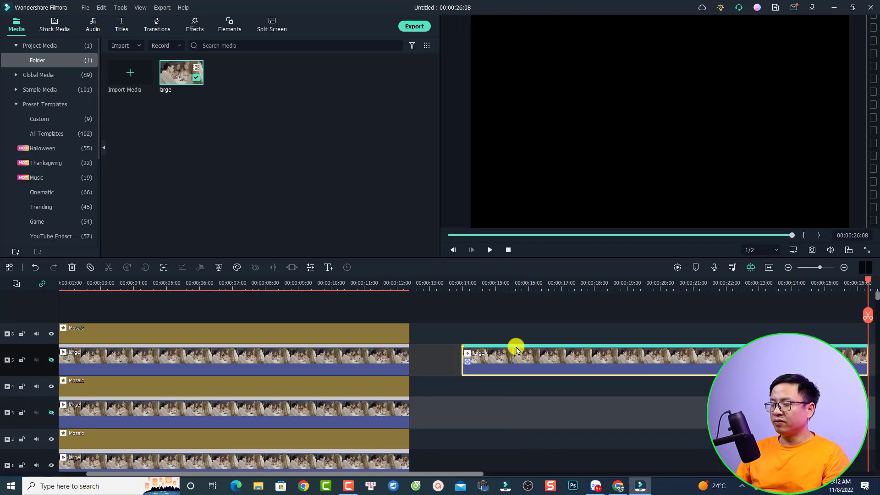
drag(531, 353, 483, 458)
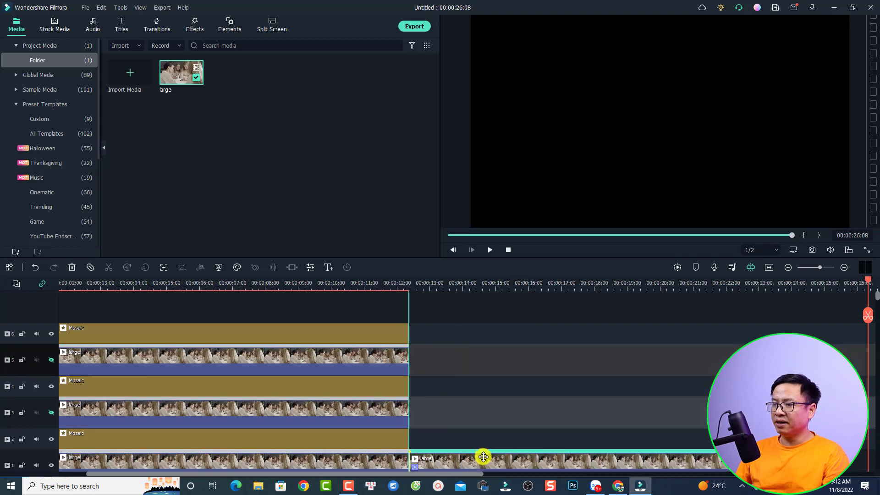
click(367, 439)
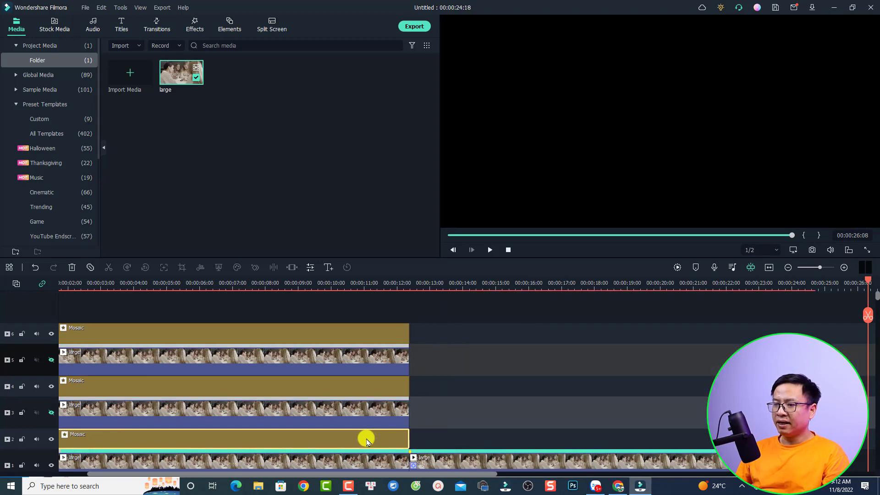
click(543, 287)
click(539, 435)
key(ctrl+v)
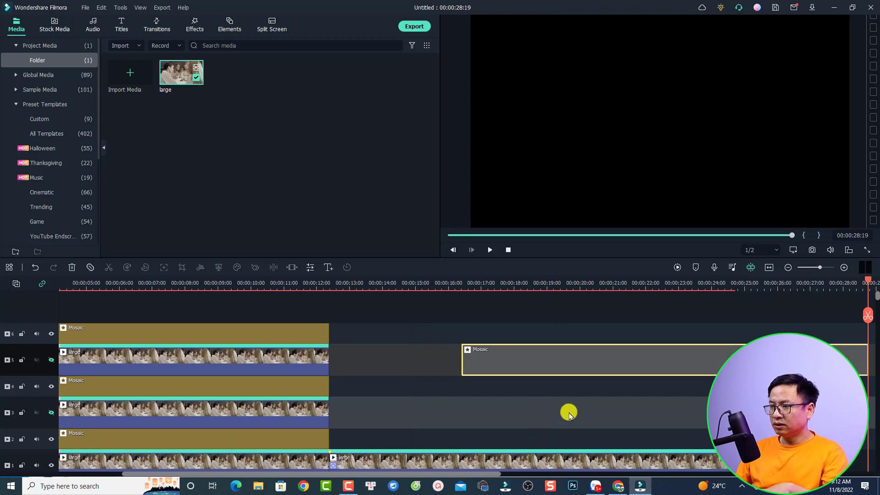
drag(559, 361, 430, 441)
- At 15:18, move the mosaic in the preview onto the dark-haired woman's face
click(439, 287)
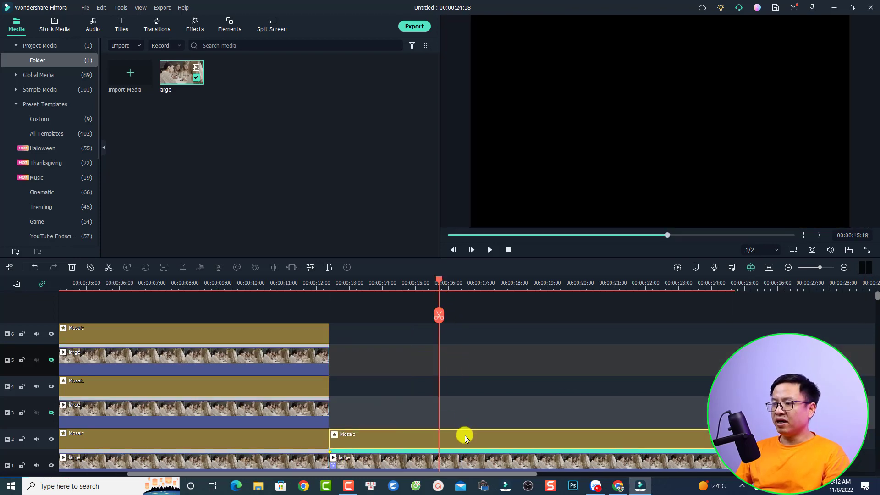
scroll(463, 432, down, 2)
click(640, 132)
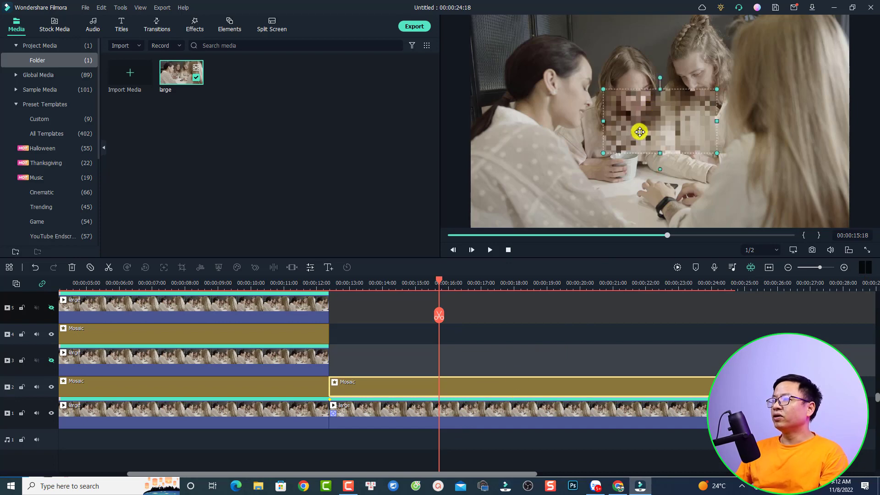
drag(642, 135, 551, 97)
- Link the second Mosaic to the later clip's motion tracking and shrink its box tightly over the dark-haired woman's face
double_click(477, 406)
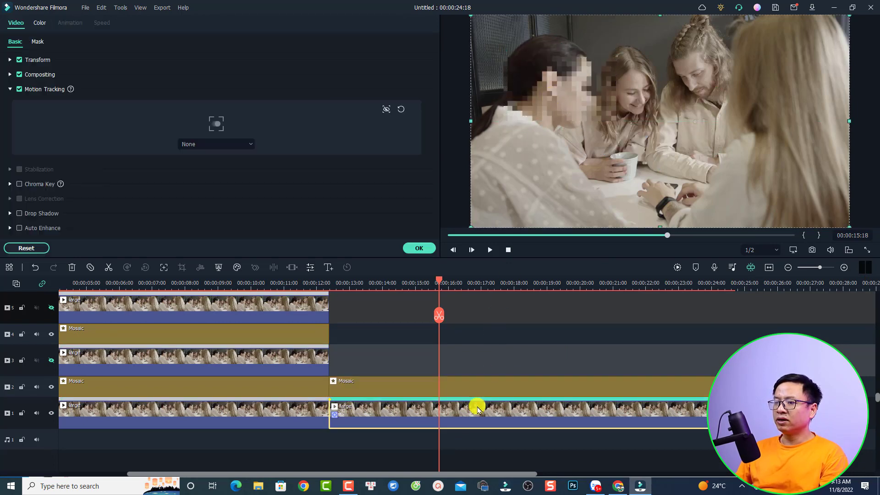
click(240, 144)
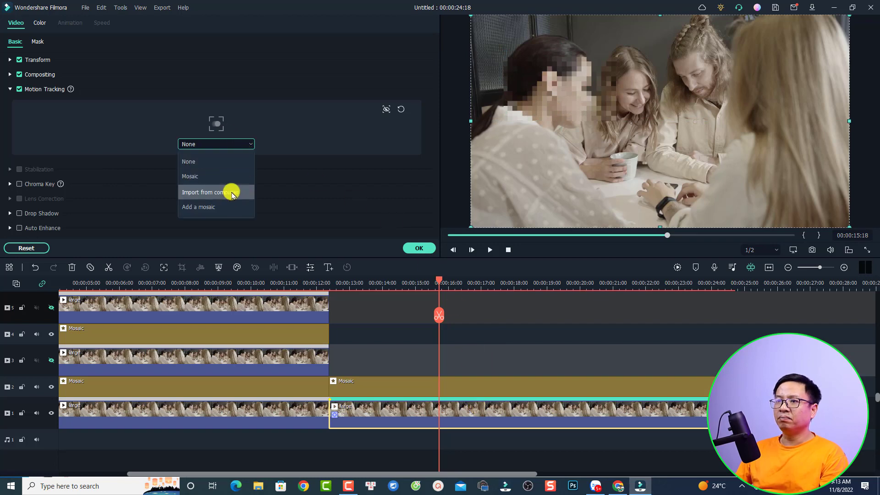
click(202, 176)
click(596, 106)
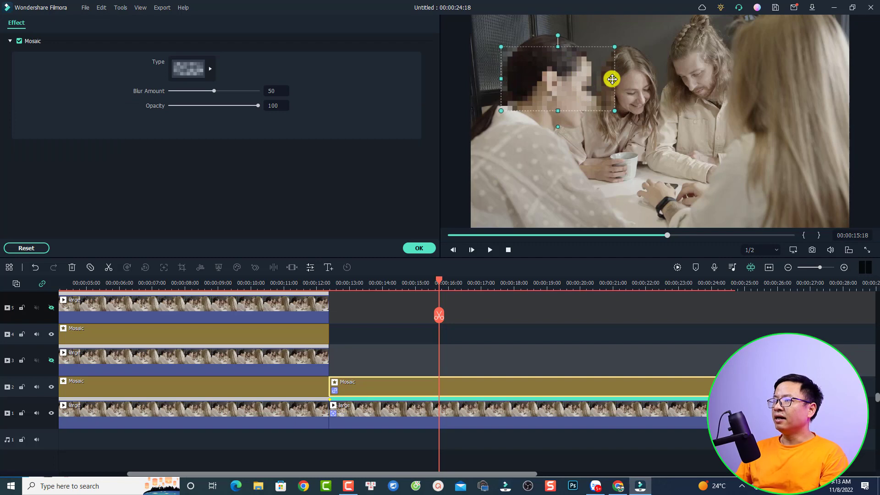
drag(613, 79, 577, 105)
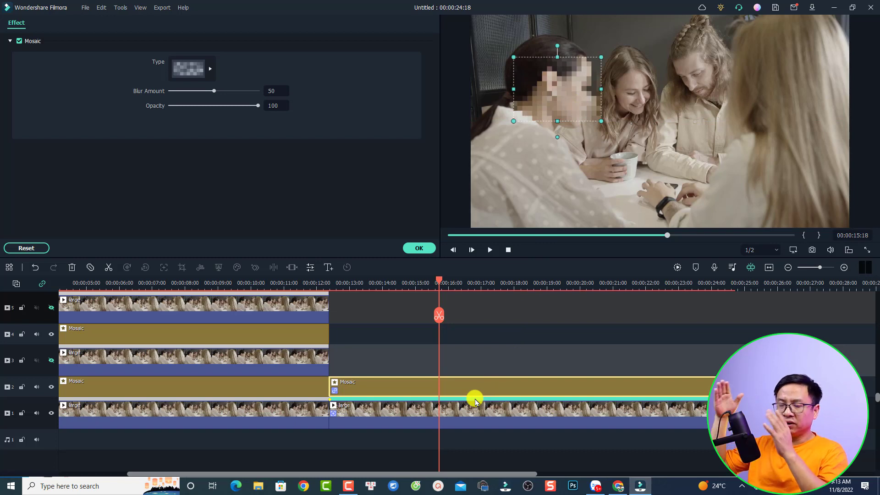
click(521, 356)
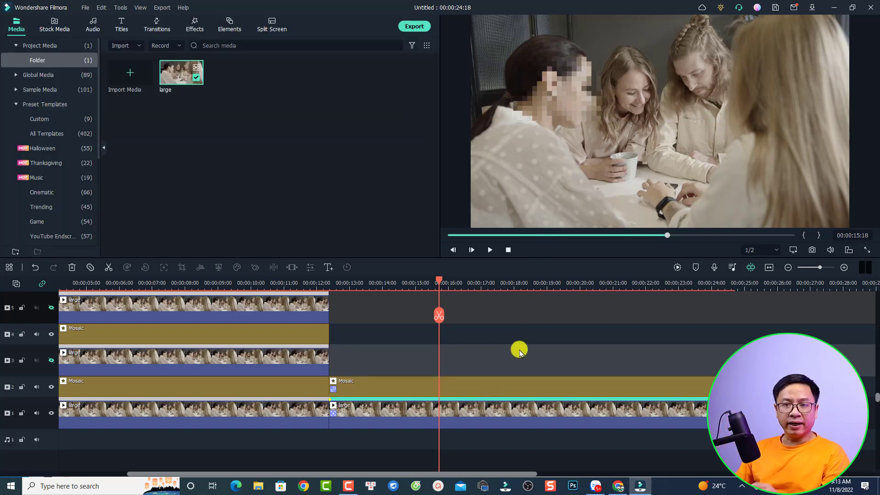
- Select the later Mosaic and large clips and mark them as the export range, about 12 s to 24 s
click(471, 420)
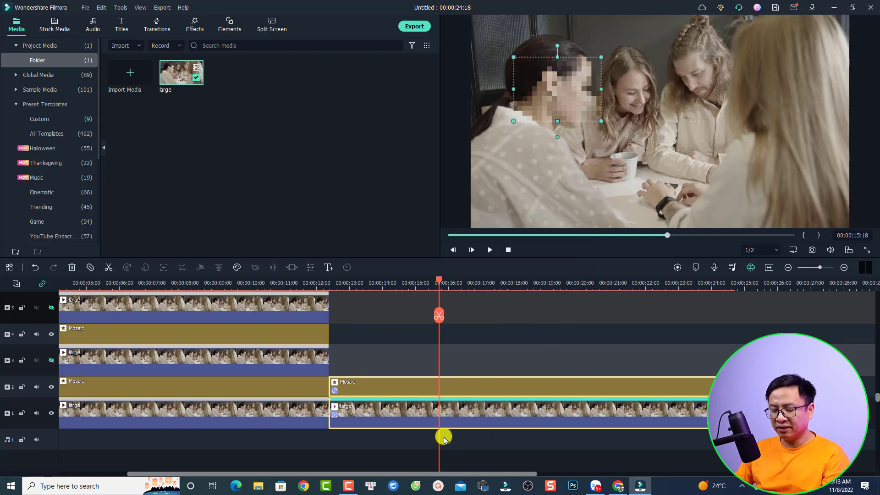
key(x)
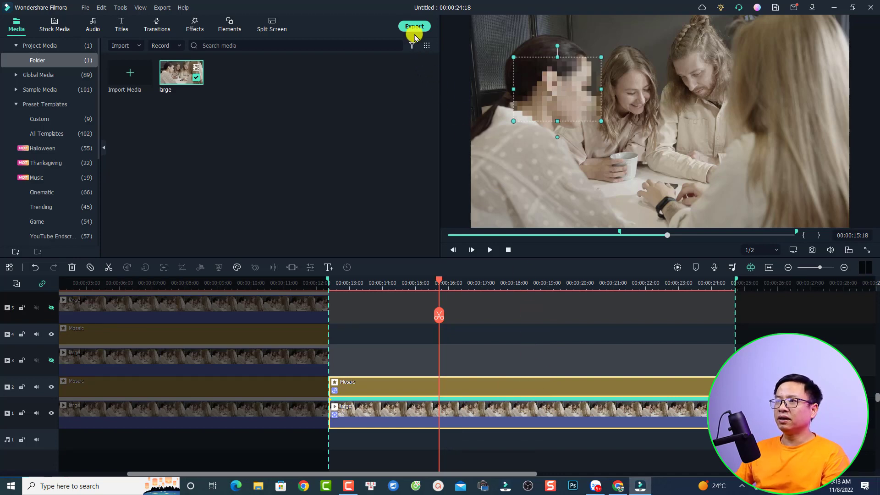
- Export the marked range as blur1.mp4 at Best quality with a 20000 kbps bit rate
key(ctrl+e)
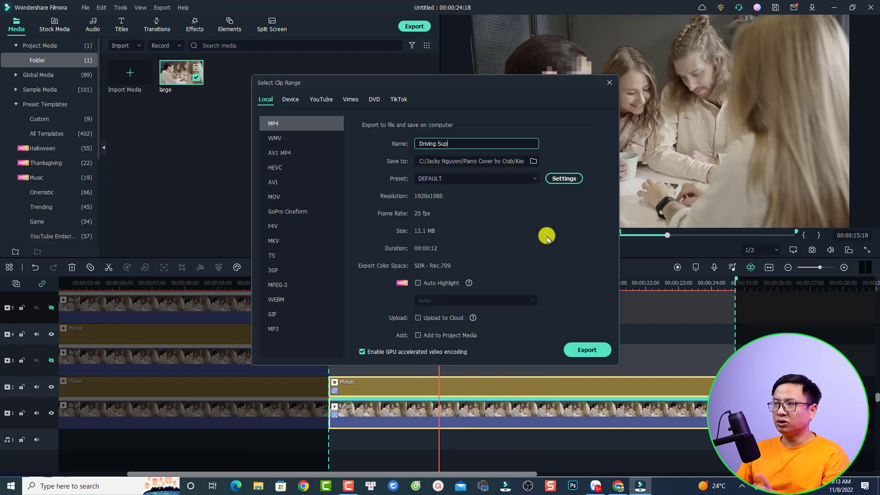
drag(471, 142, 412, 143)
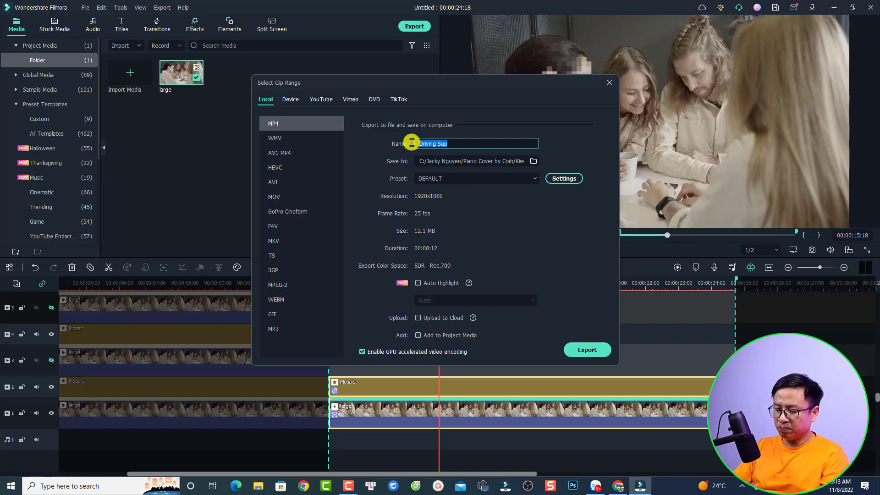
text(blur)
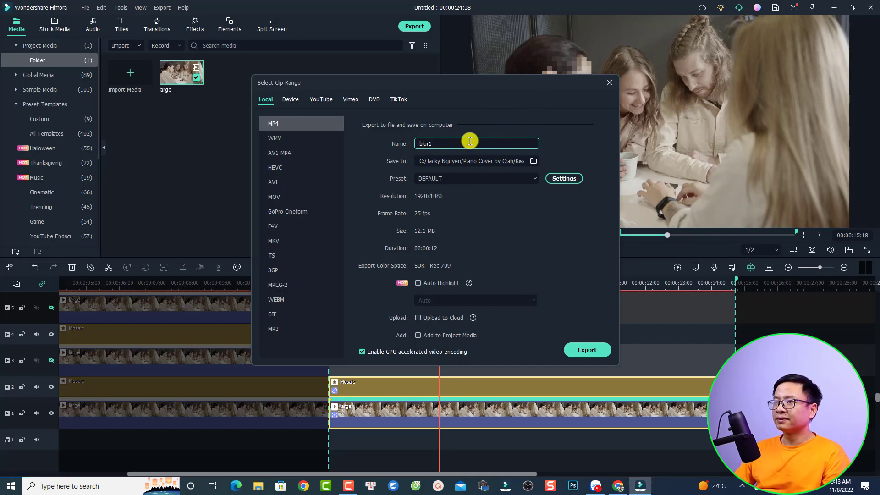
text(1)
click(564, 178)
click(437, 197)
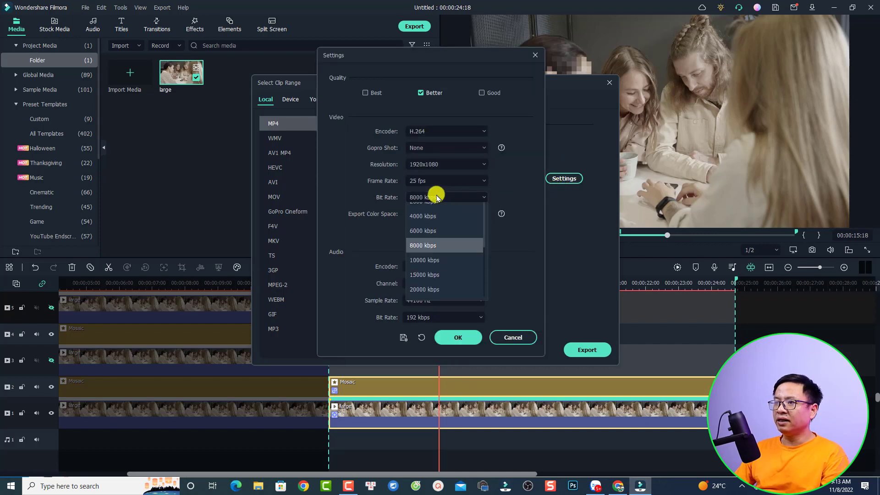
click(417, 346)
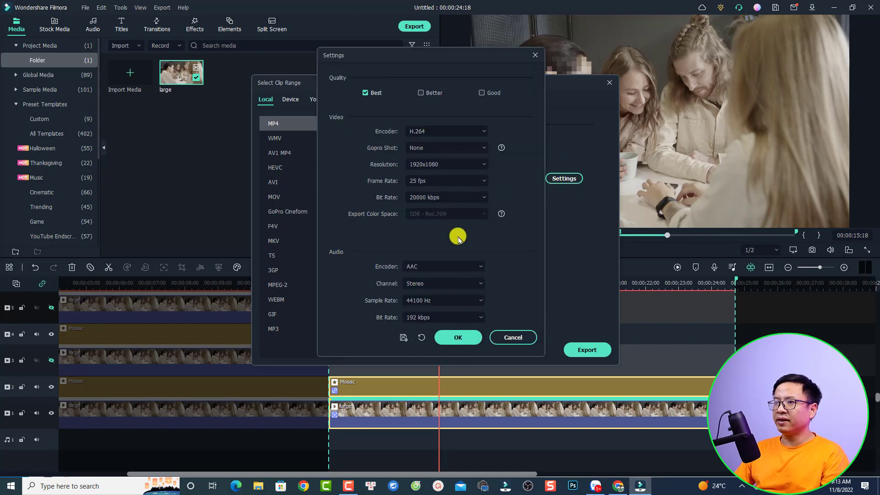
click(459, 338)
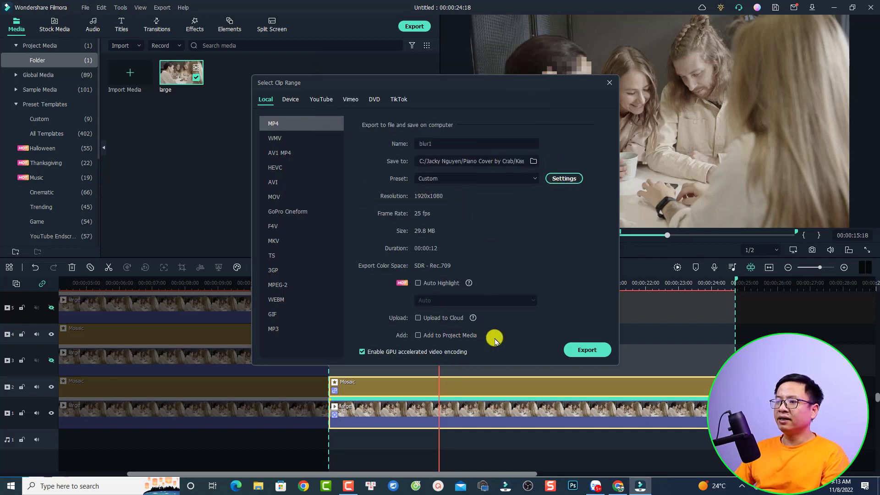
click(584, 352)
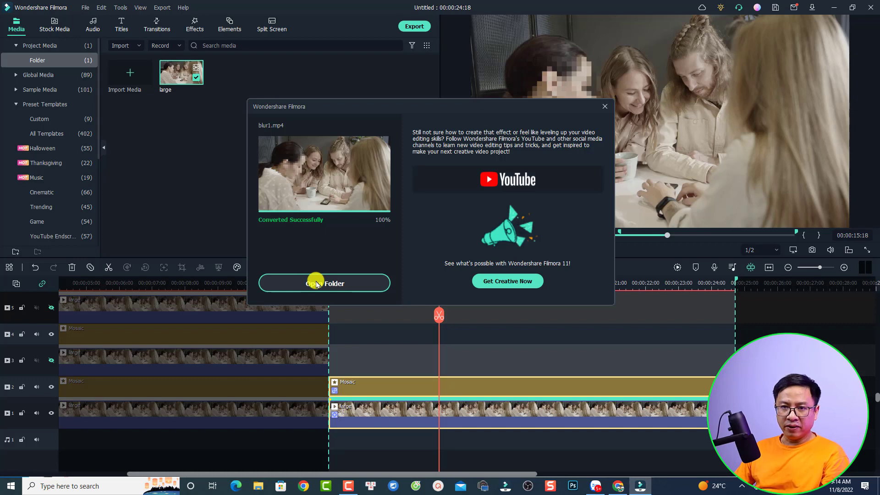
- Import blur1 from the Kiss The Rain folder into the project media beside large, then minimise Explorer
click(316, 283)
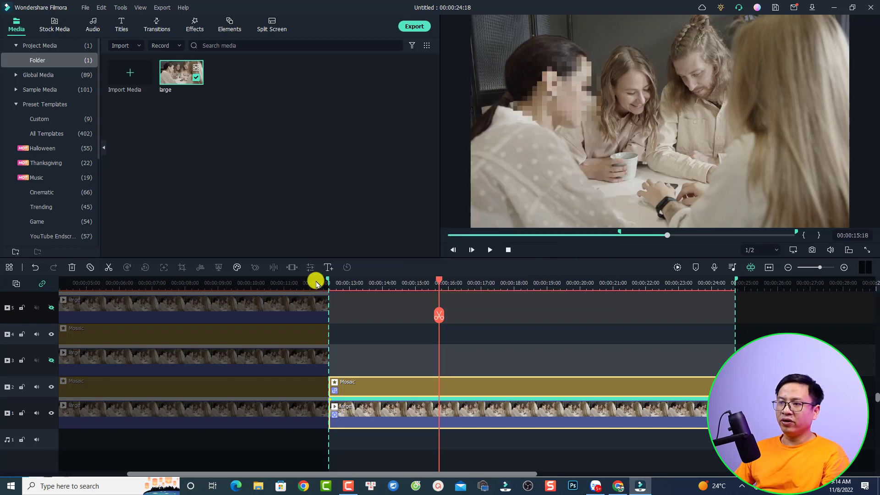
click(255, 489)
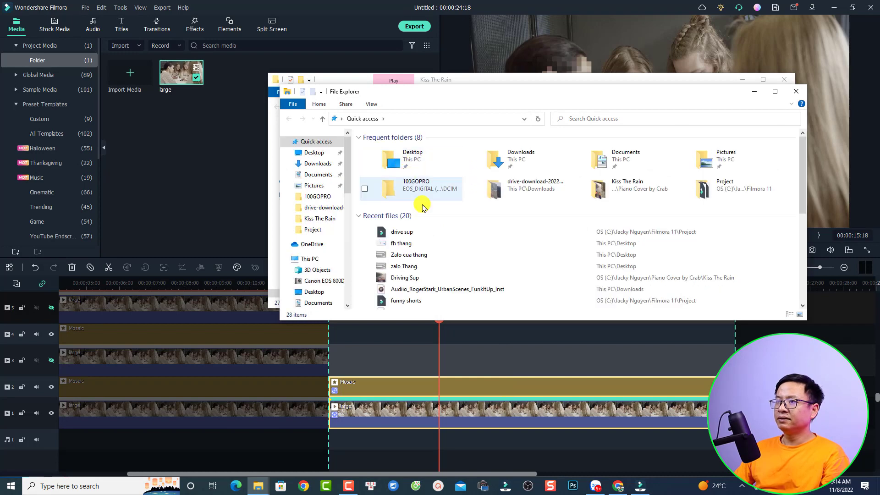
click(796, 91)
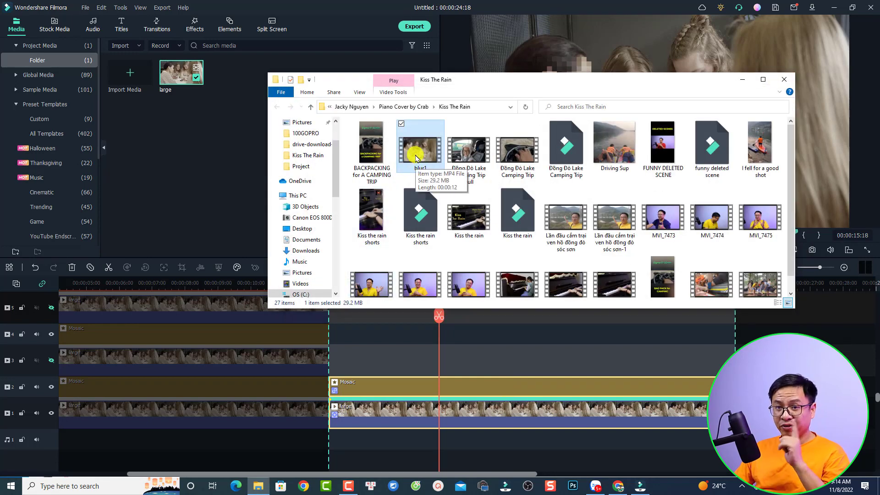
drag(416, 158, 203, 157)
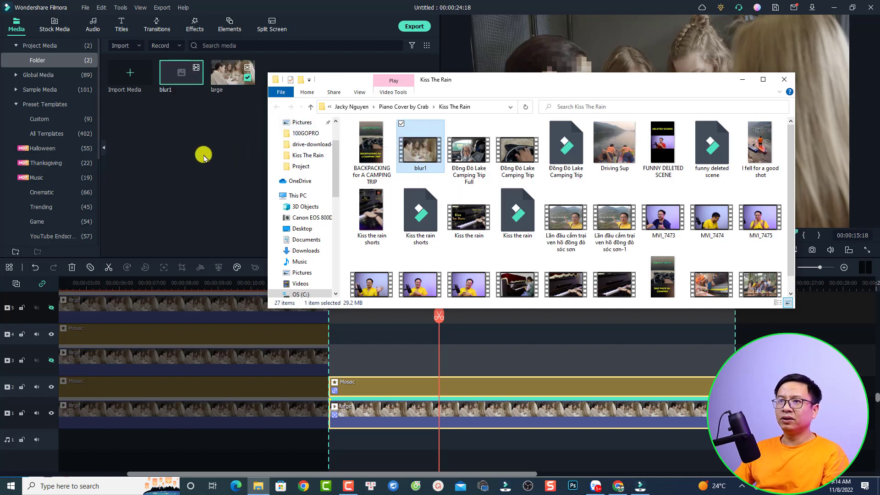
click(742, 79)
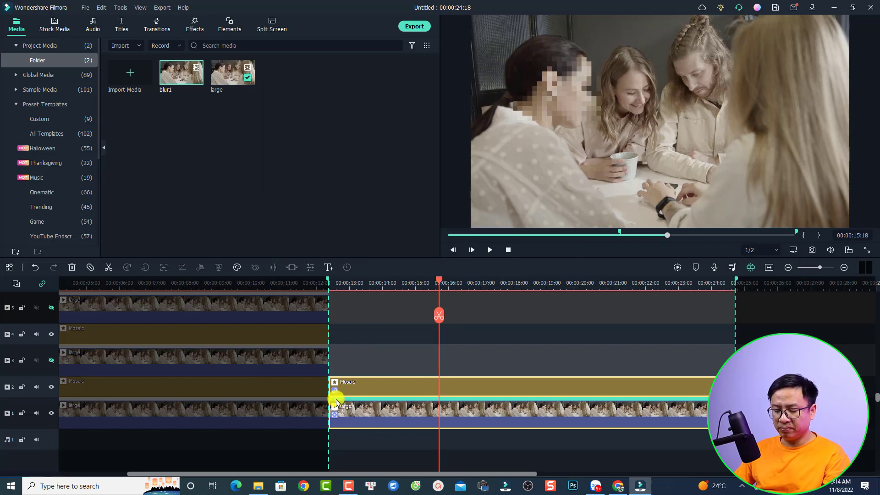
- Delete the later Mosaic and large clips and put blur1 on track 1 starting at 12:09
click(336, 402)
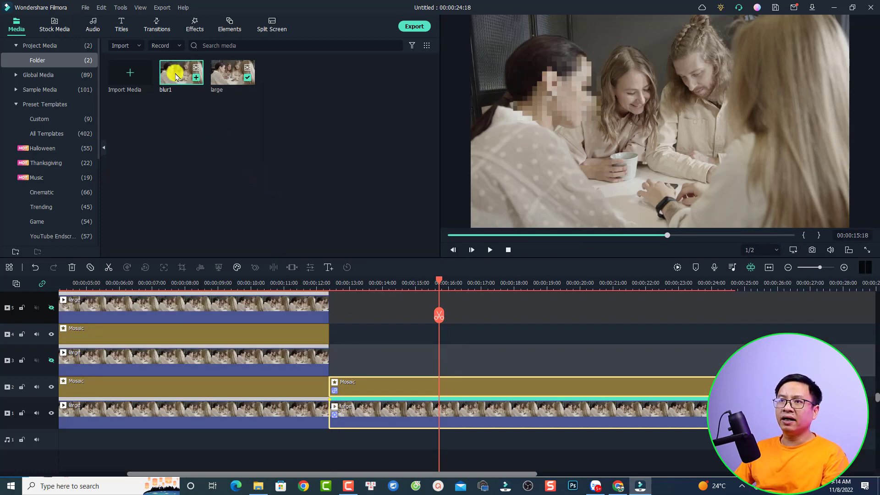
drag(176, 76, 336, 363)
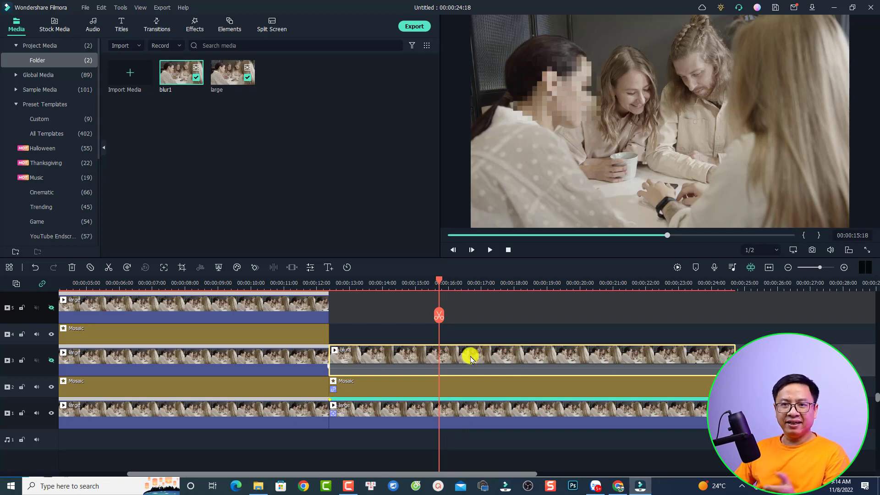
click(552, 386)
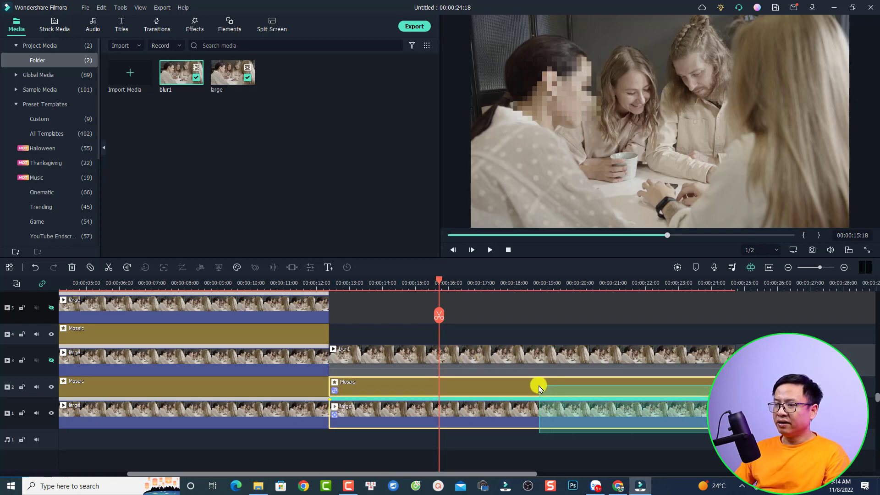
key(Delete)
click(398, 364)
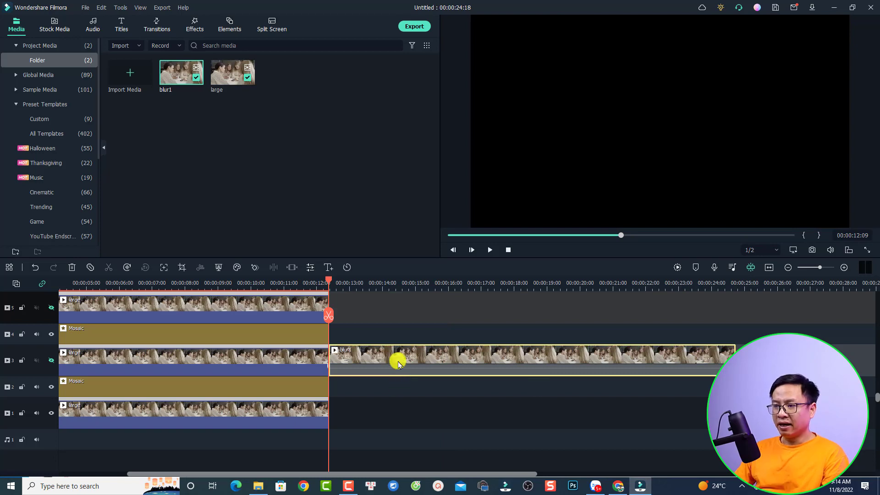
drag(396, 353, 397, 415)
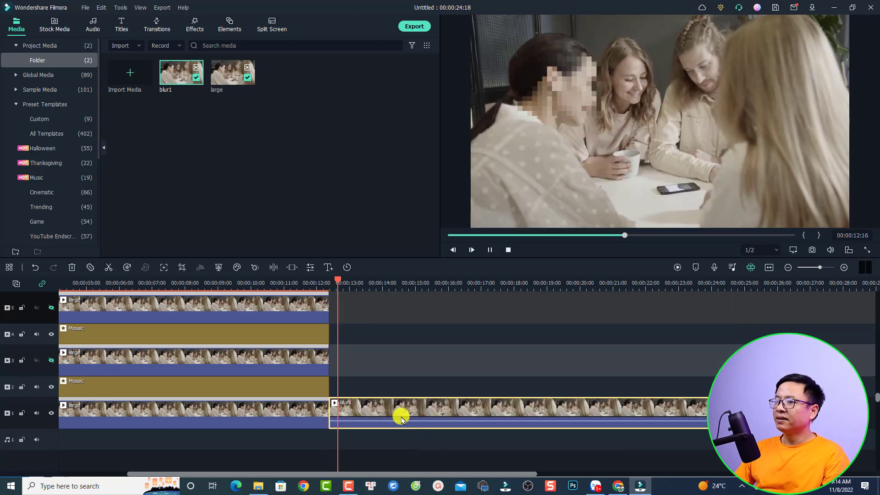
key(space)
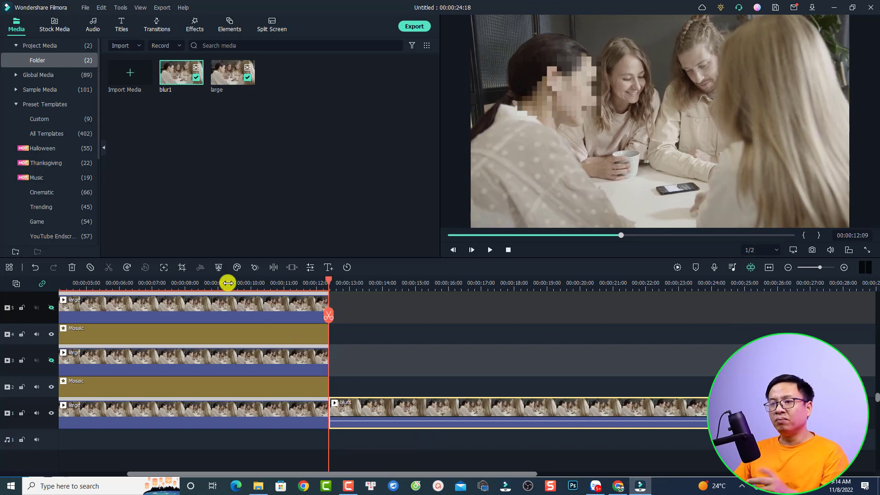
- Enable motion tracking on blur1 and drag the tracking box onto the smiling blonde woman's face at 12:09
click(165, 269)
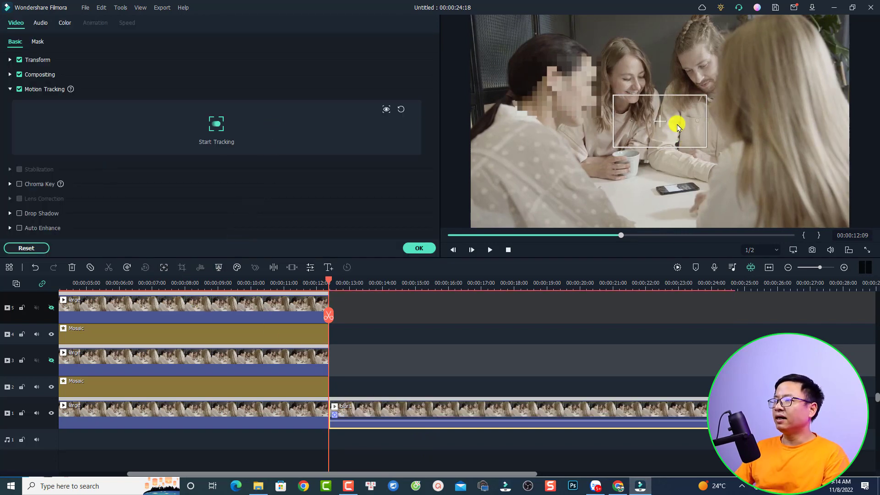
drag(679, 127, 640, 84)
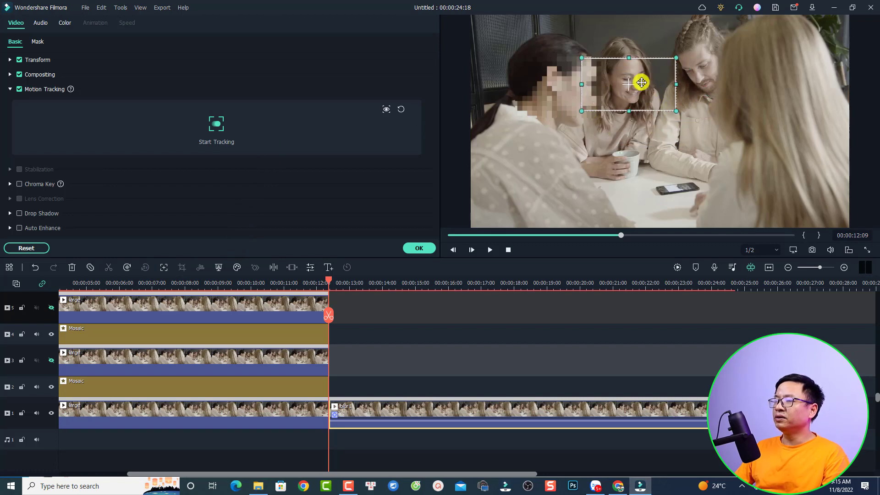